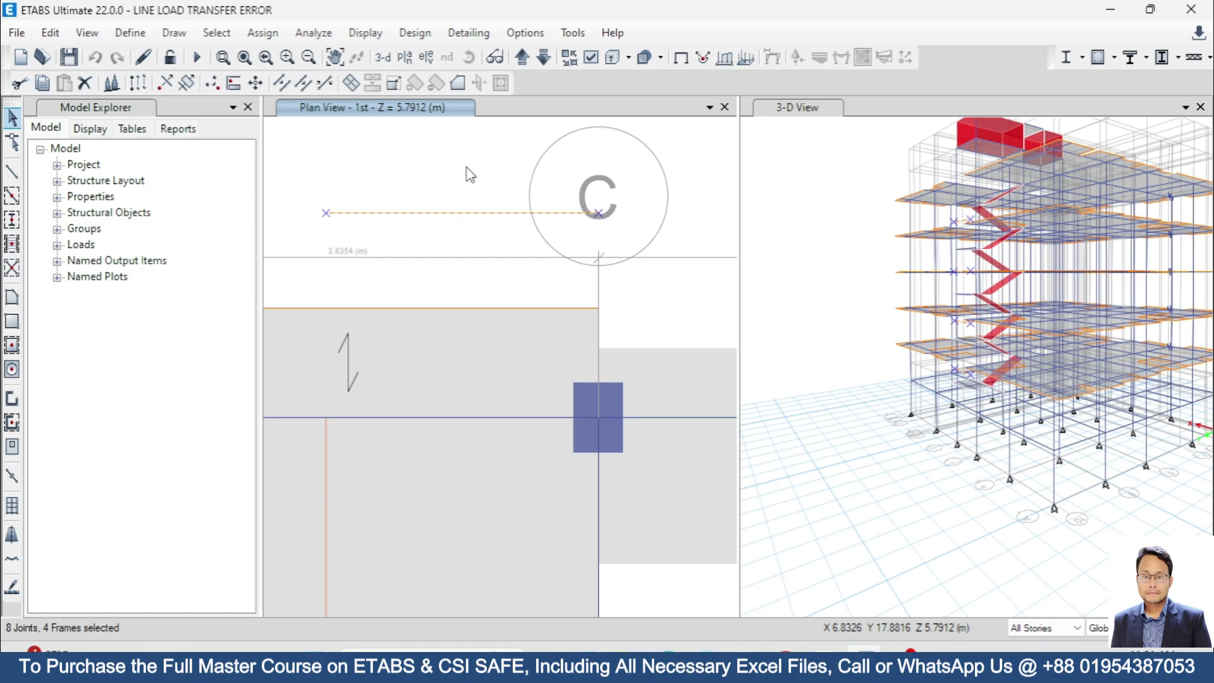
# Clear the joint selection so only the beam frames near grid C stay selected.
pyautogui.click(456, 220)
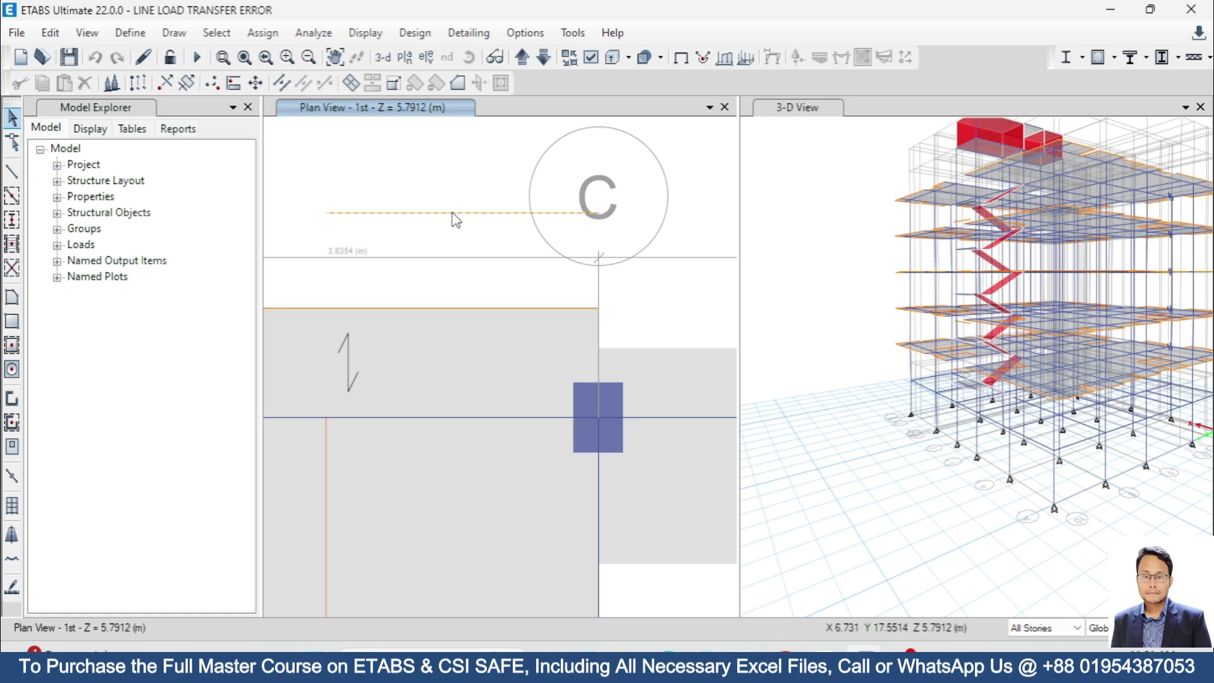
# Verify beam L60 carries a 7.24 kN/m uniform PWL load, then reselect it and zoom out to the full floor.
pyautogui.rightClick(451, 213)
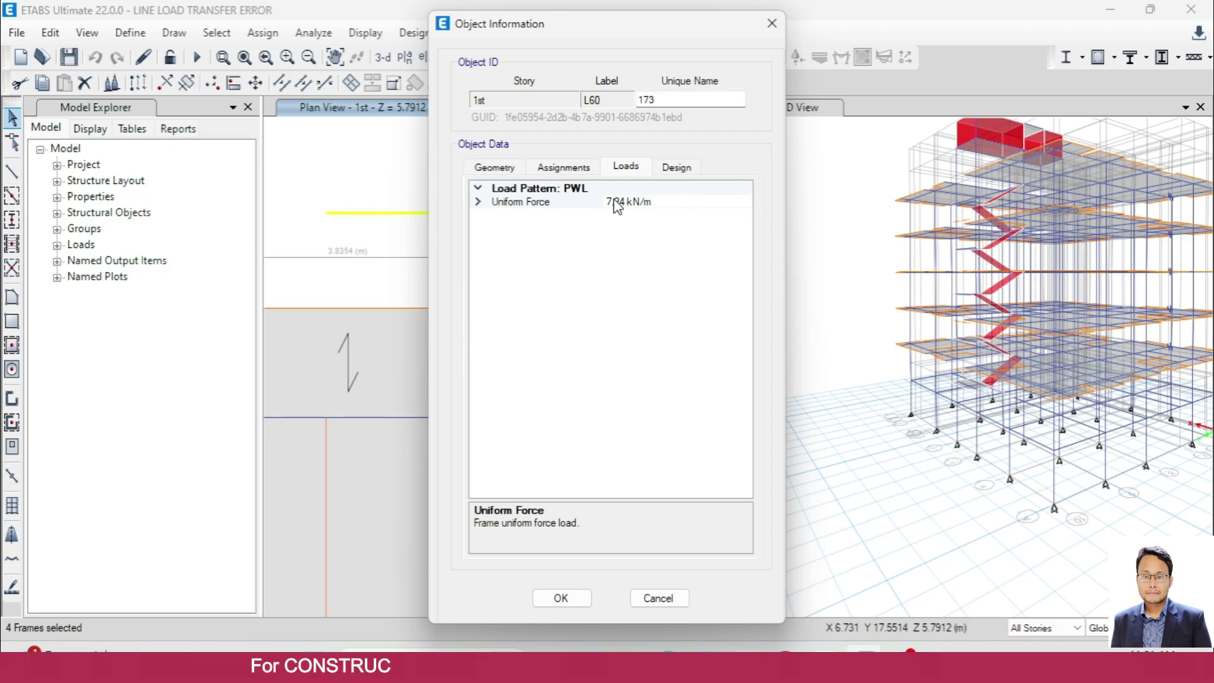
pyautogui.click(771, 24)
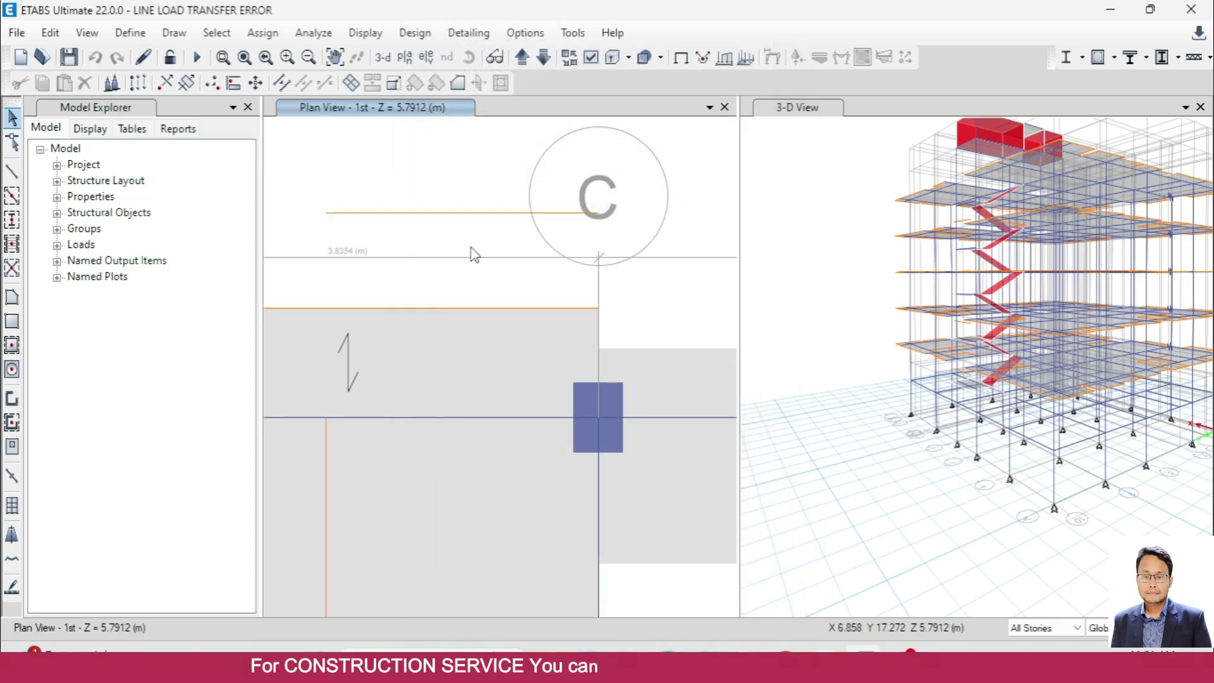
pyautogui.moveTo(608, 254); pyautogui.dragTo(320, 153)
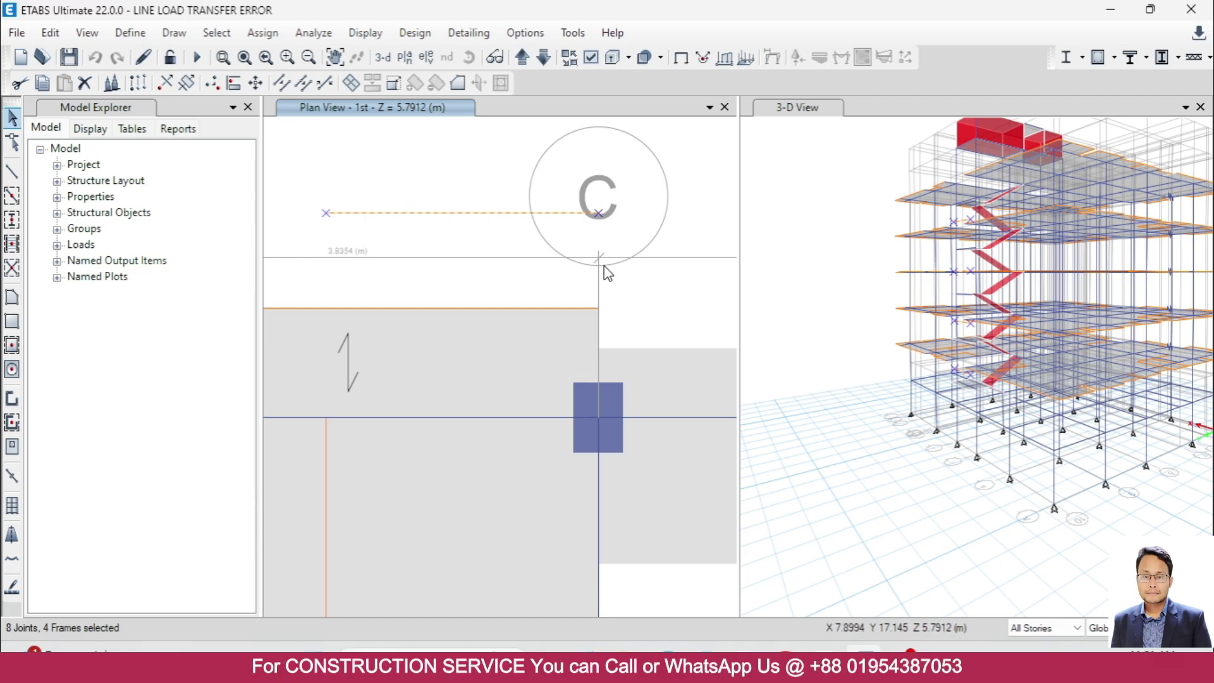
pyautogui.scroll(-2, 597, 288)
pyautogui.scroll(-5, 593, 284)
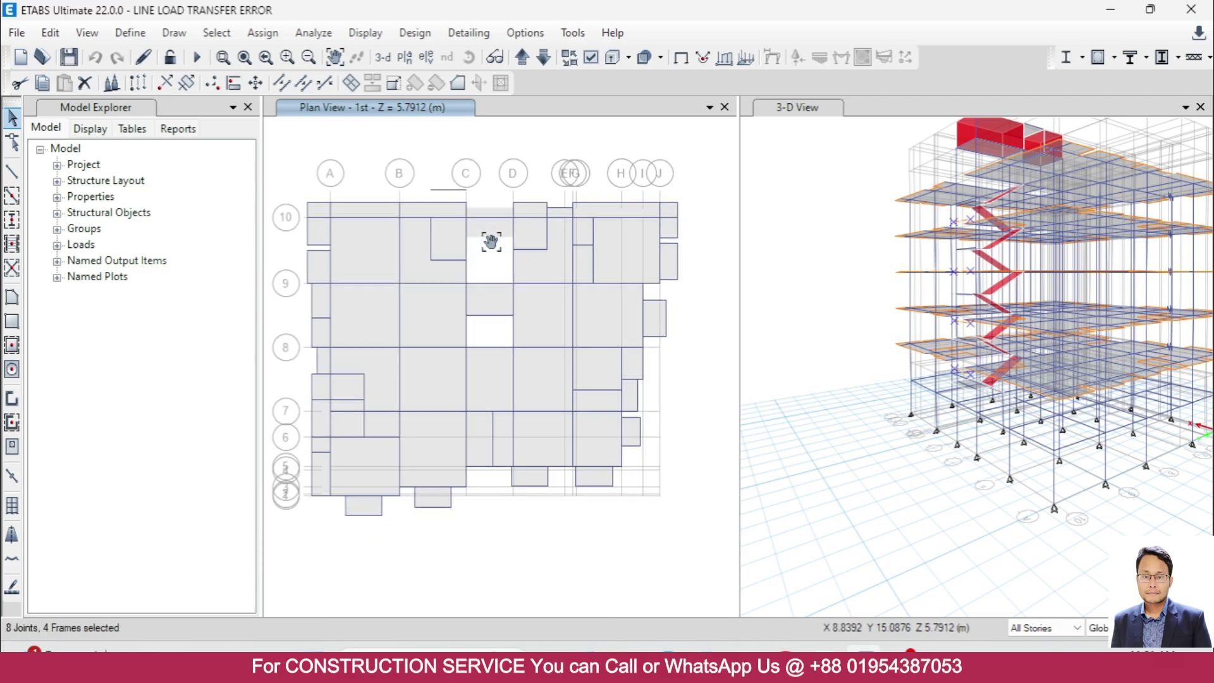
# Run Check Model with every check option enabled.
pyautogui.click(314, 32)
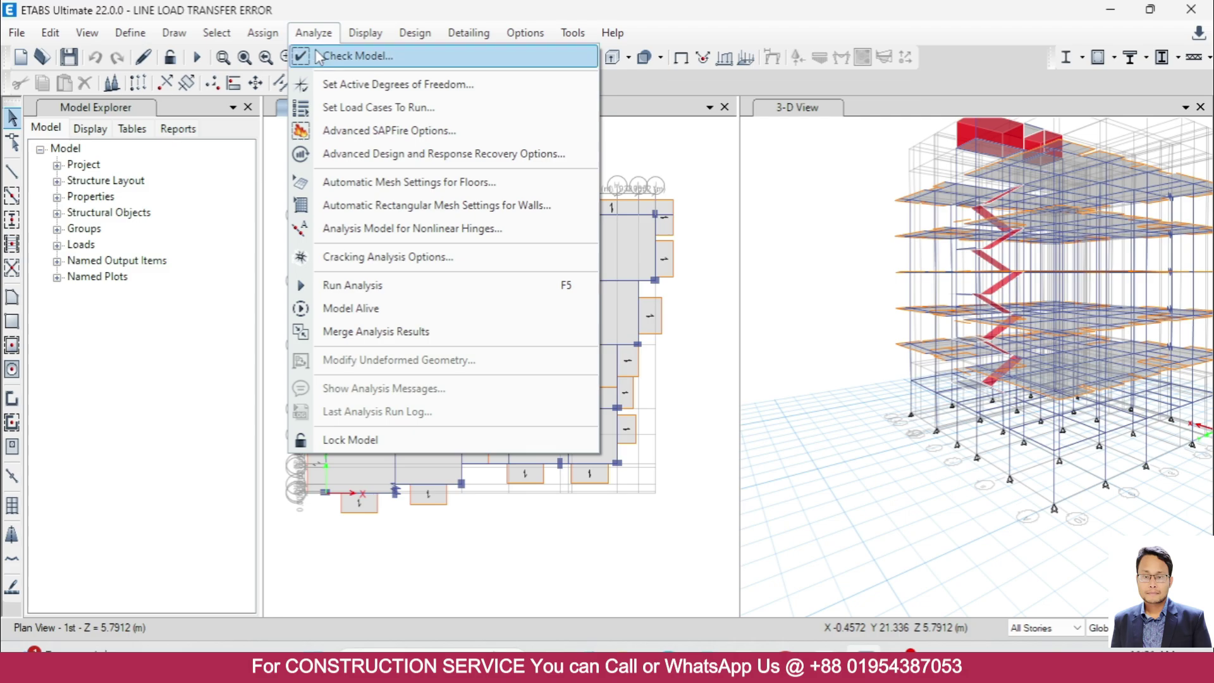
pyautogui.click(354, 56)
pyautogui.click(617, 564)
pyautogui.click(618, 564)
pyautogui.click(569, 601)
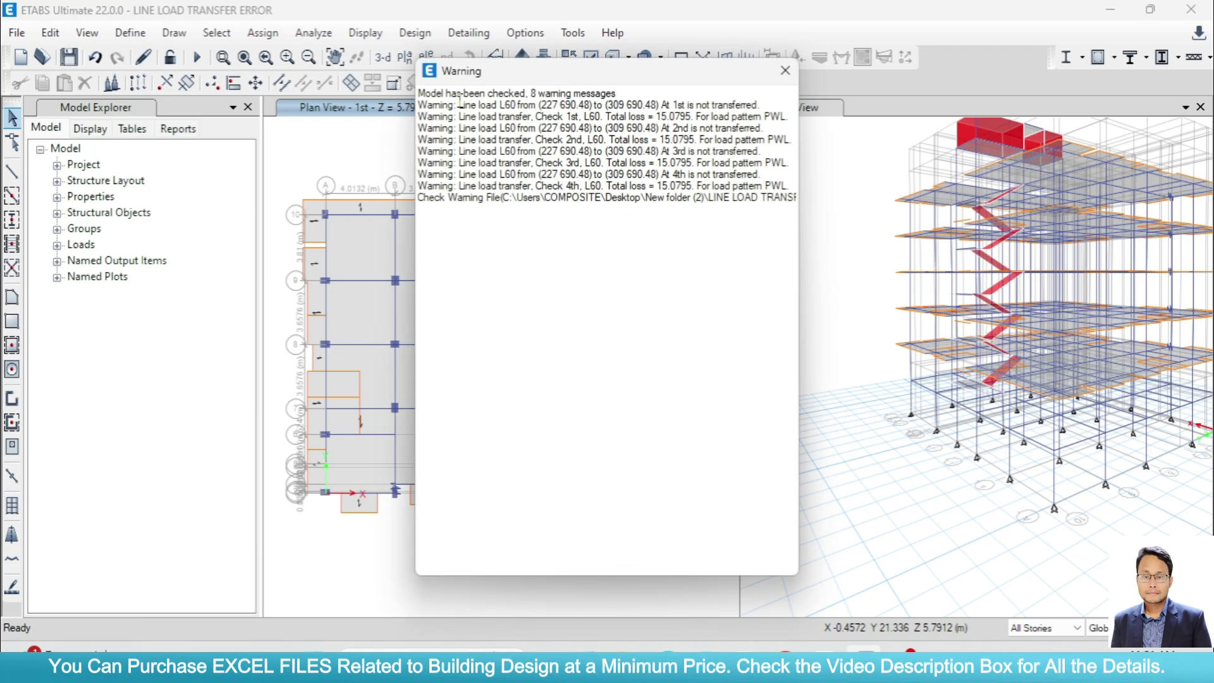
# Review the eight warnings that L60's line load is not transferred, then close the report.
pyautogui.moveTo(460, 102); pyautogui.dragTo(761, 101)
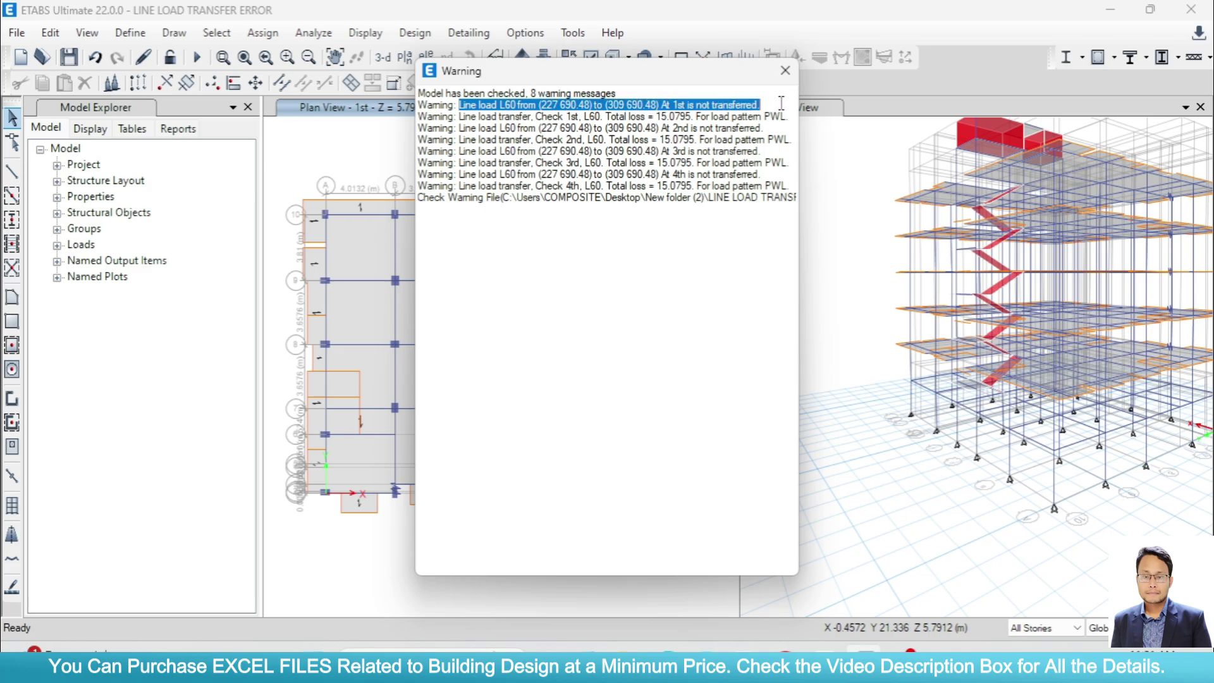
pyautogui.moveTo(459, 129); pyautogui.dragTo(723, 222)
pyautogui.moveTo(425, 88); pyautogui.dragTo(794, 203)
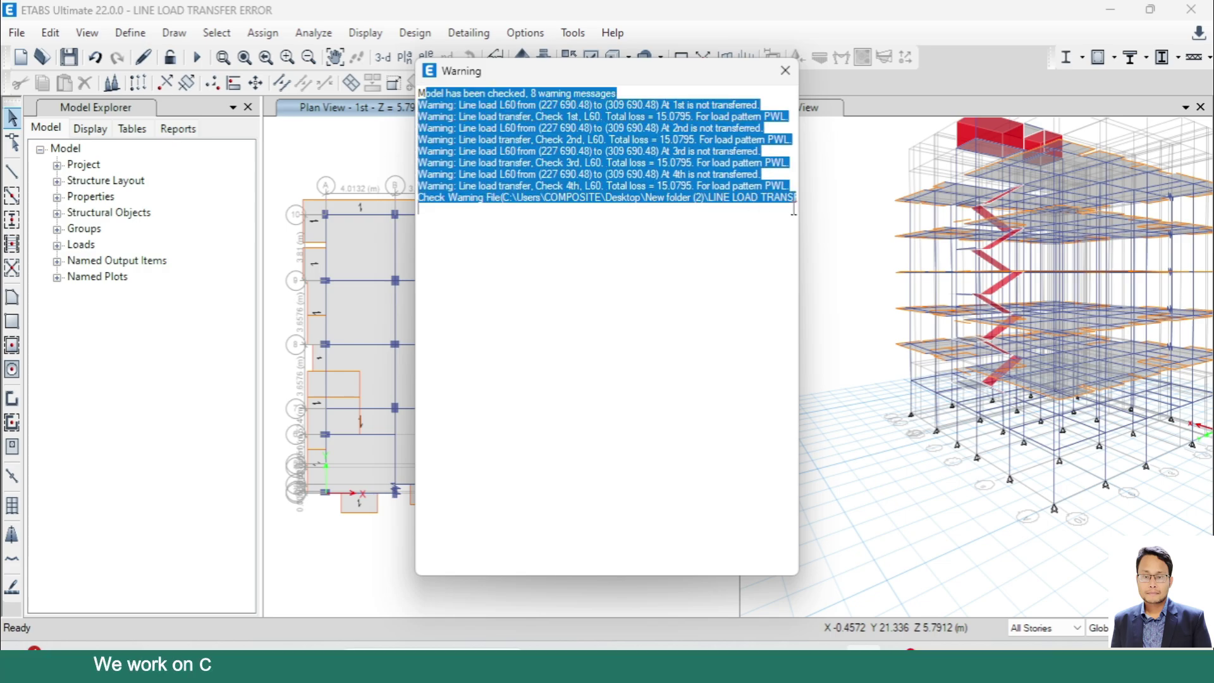
pyautogui.click(784, 72)
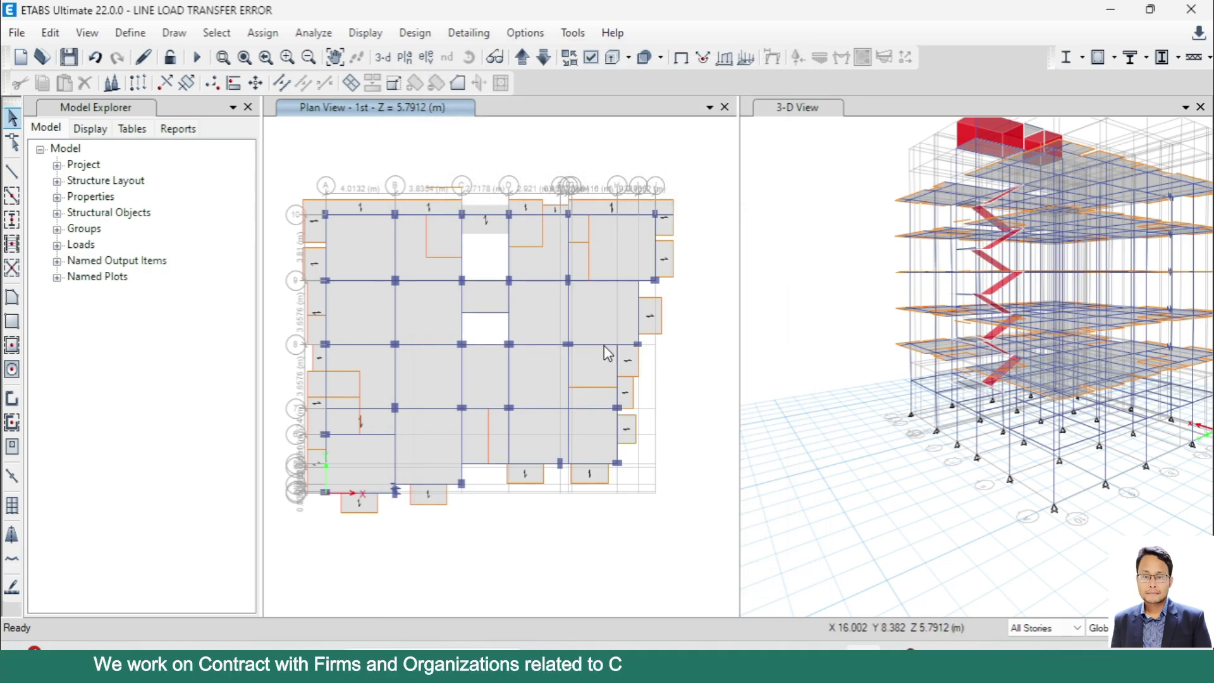
# Turn on Frame Labels in the Object Assignments display options and zoom in near grids C–D.
pyautogui.scroll(3, 474, 152)
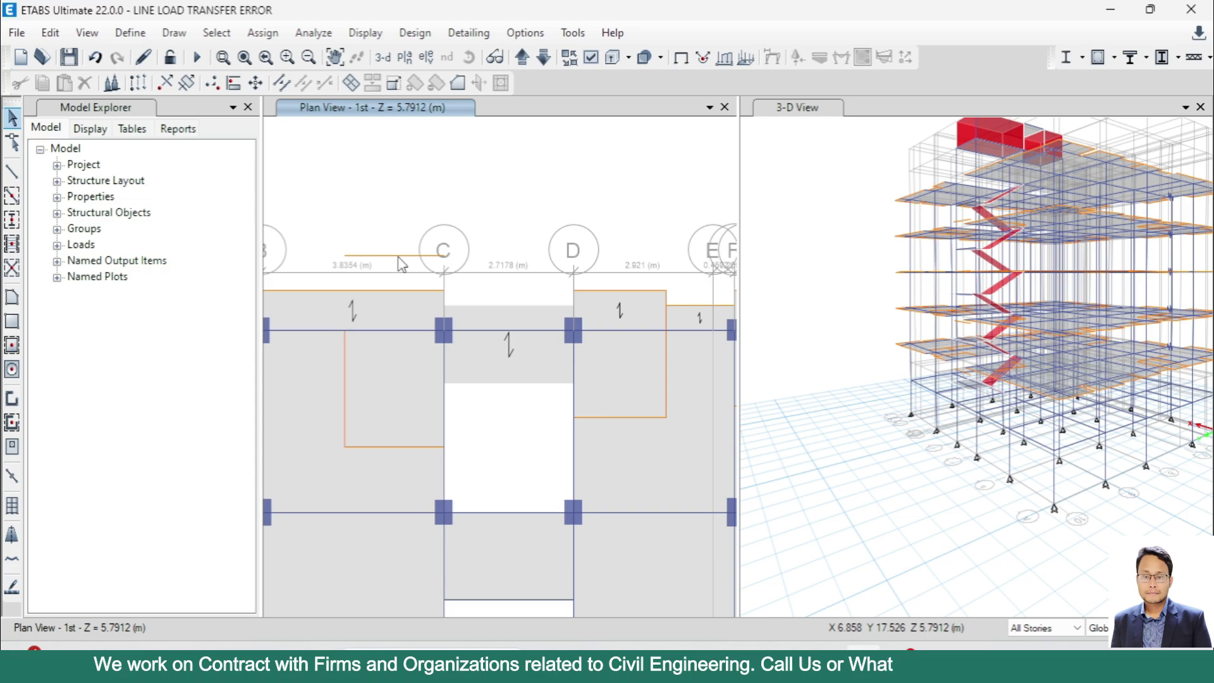
pyautogui.scroll(-3, 401, 264)
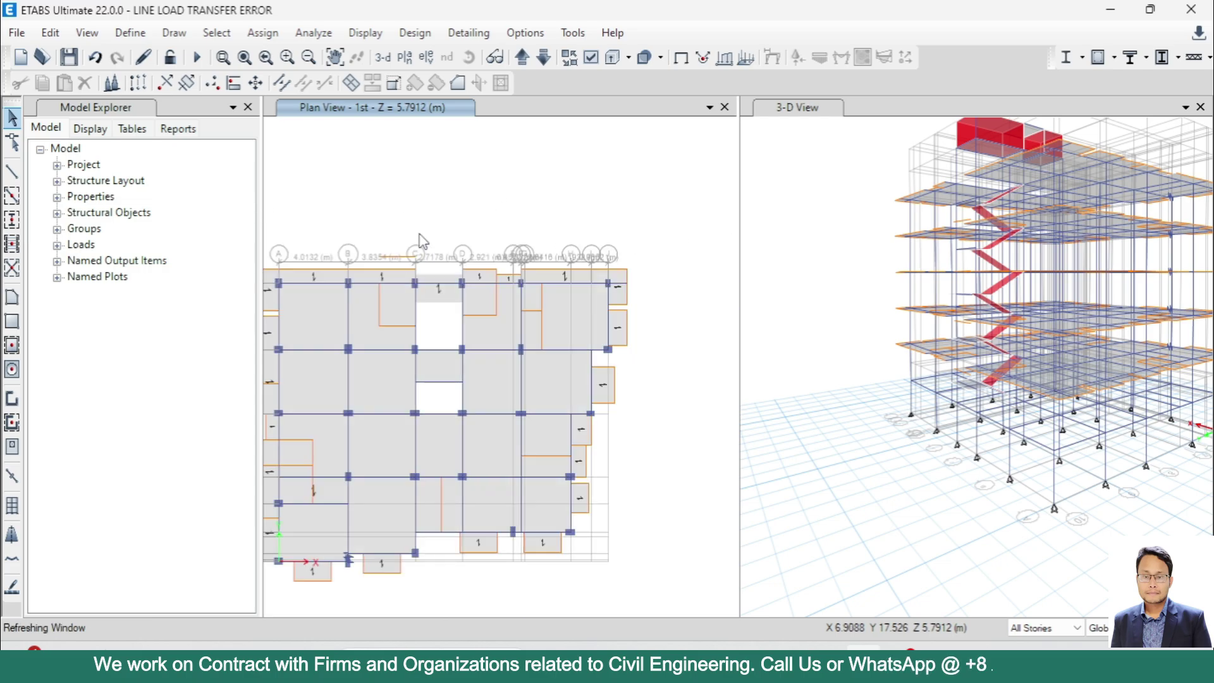
pyautogui.click(589, 59)
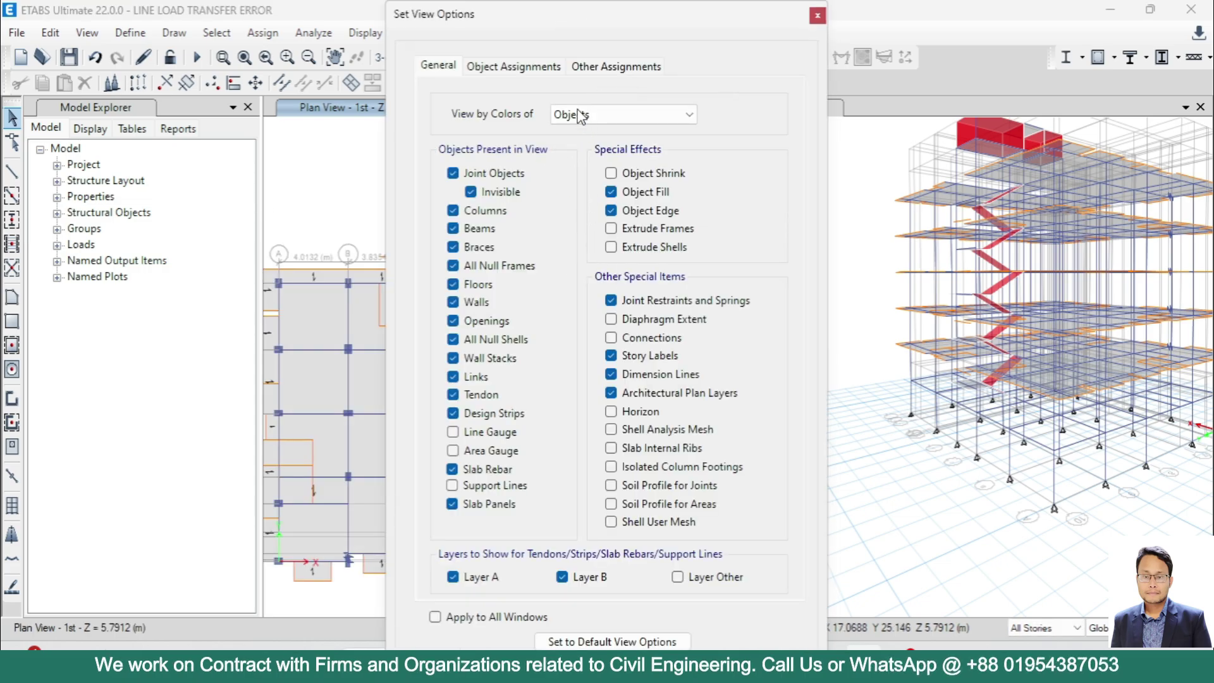
pyautogui.click(513, 65)
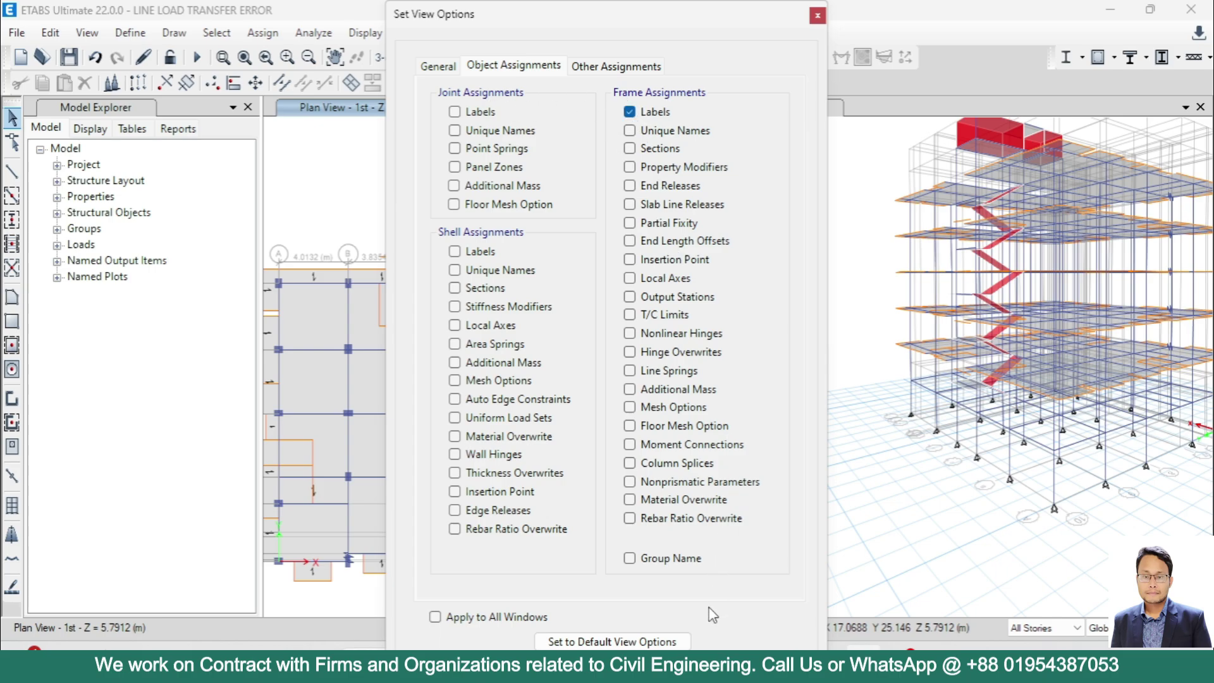
pyautogui.click(556, 664)
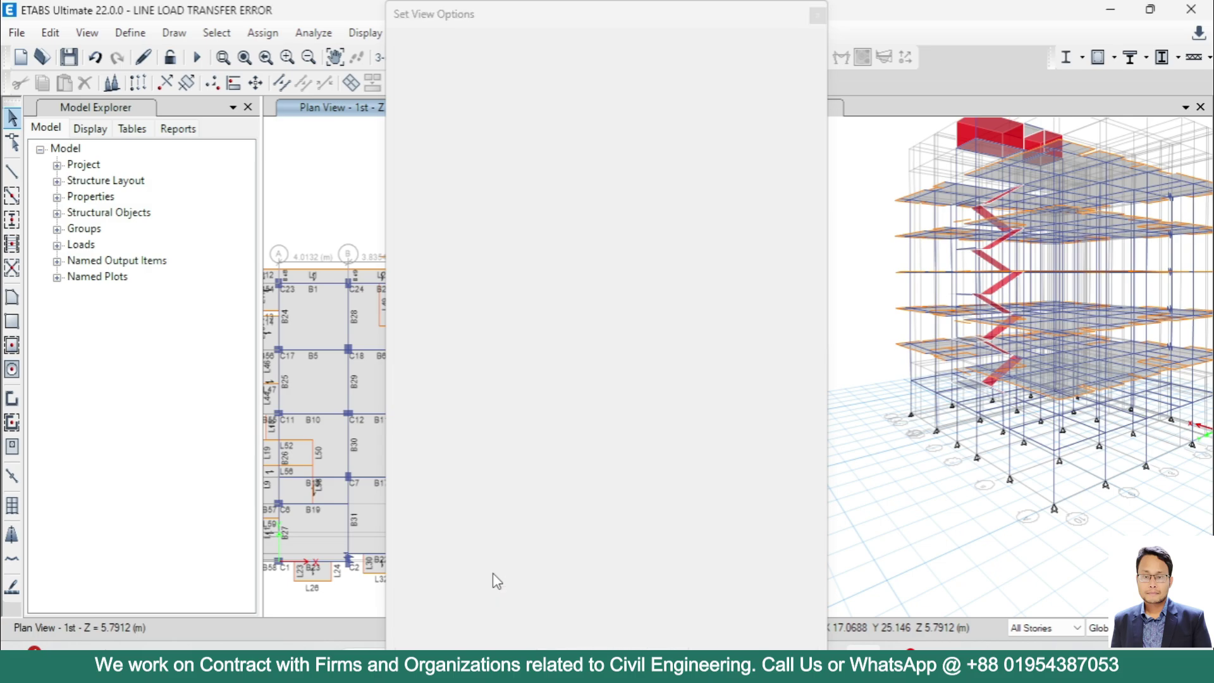
pyautogui.scroll(3, 422, 322)
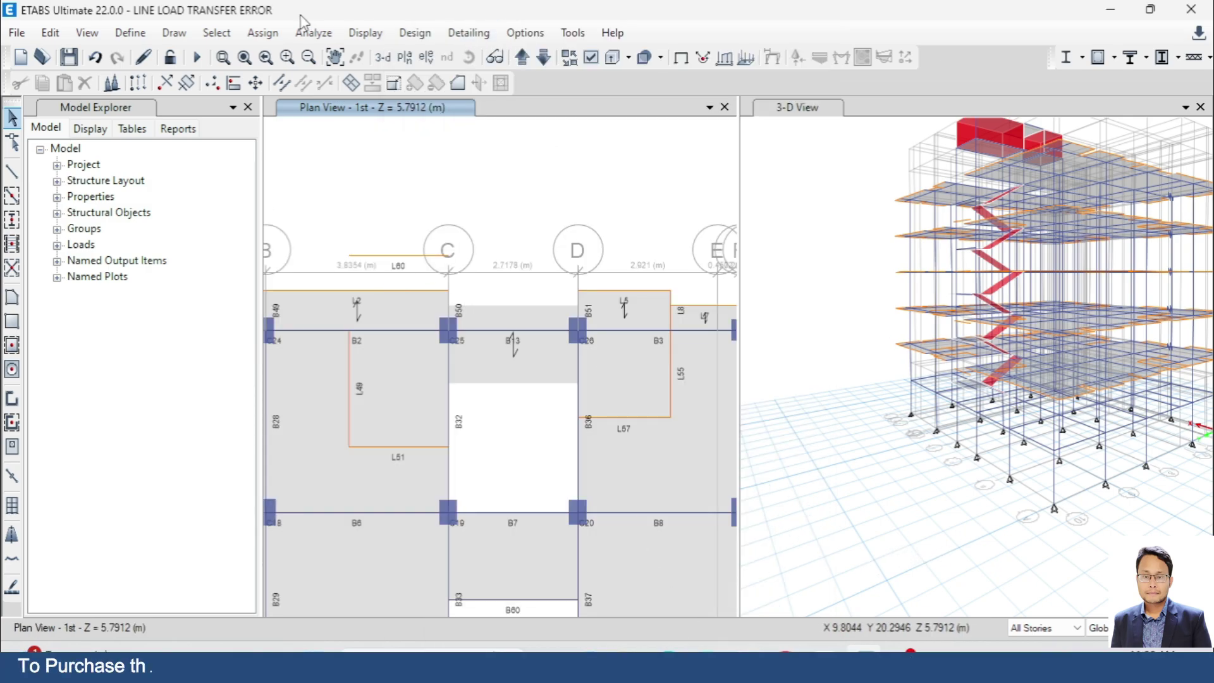
# Rerun Check Model from the Analyze menu.
pyautogui.click(321, 34)
pyautogui.click(357, 56)
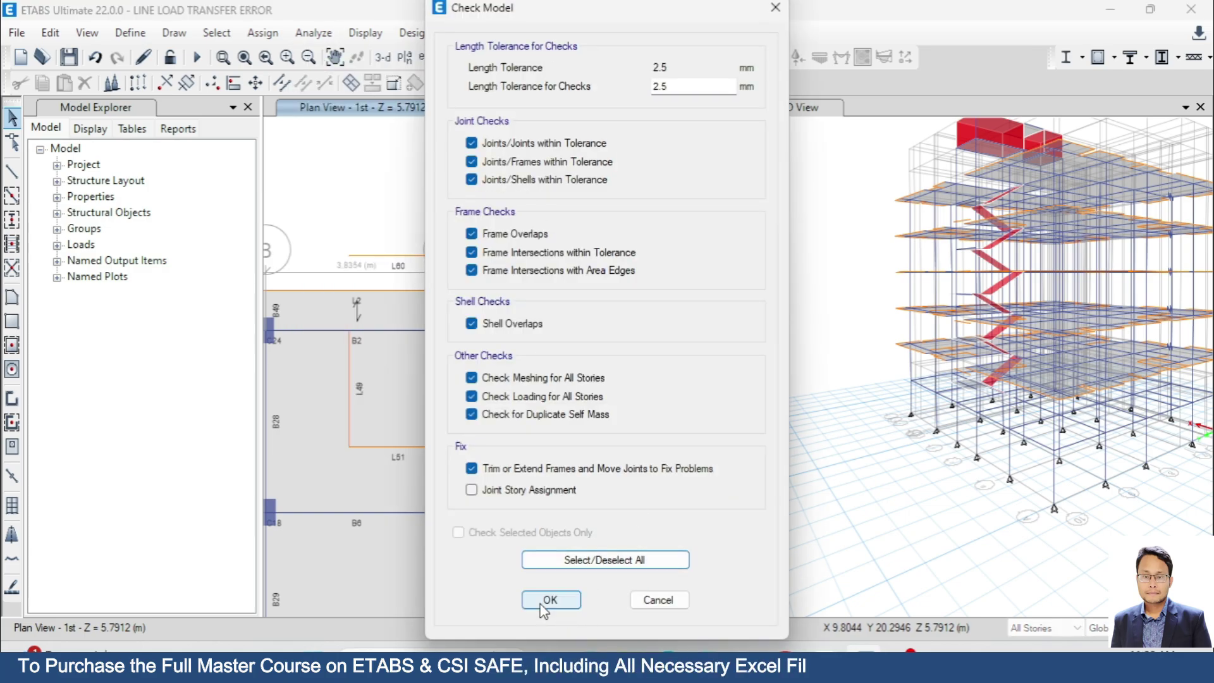
pyautogui.click(548, 599)
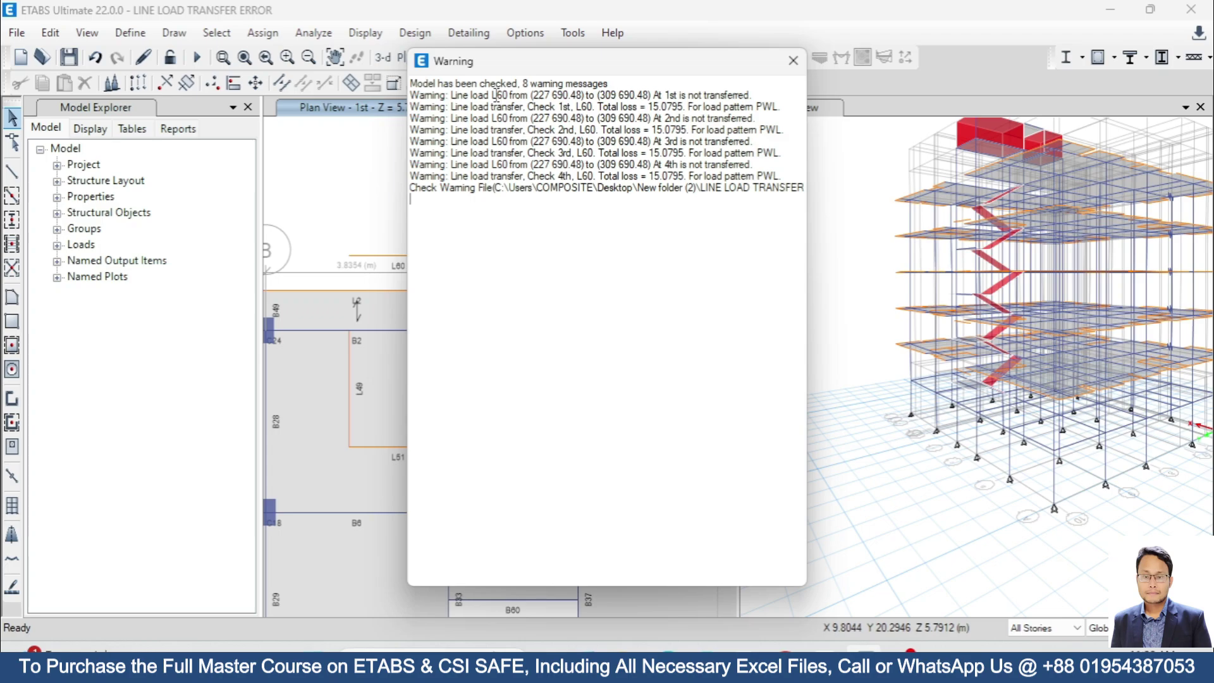
# Copy all eight L60 warning lines from the report, then close it.
pyautogui.moveTo(490, 62); pyautogui.dragTo(698, 78)
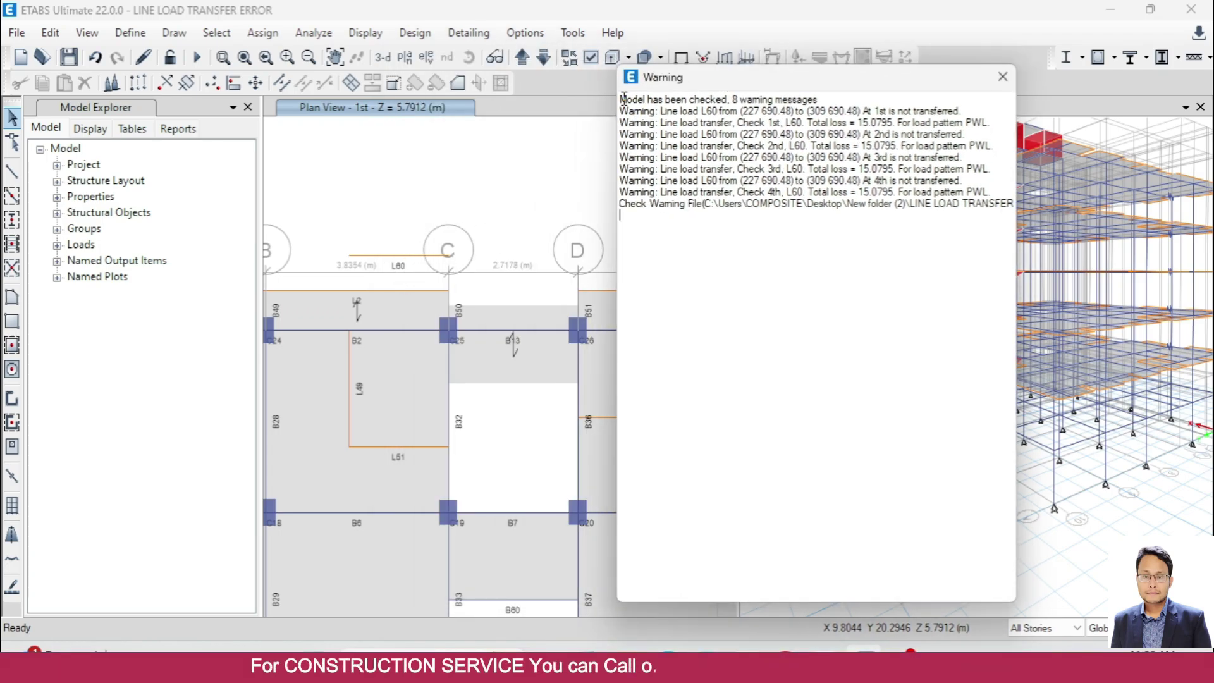
pyautogui.moveTo(623, 98); pyautogui.dragTo(908, 263)
pyautogui.rightClick(630, 145)
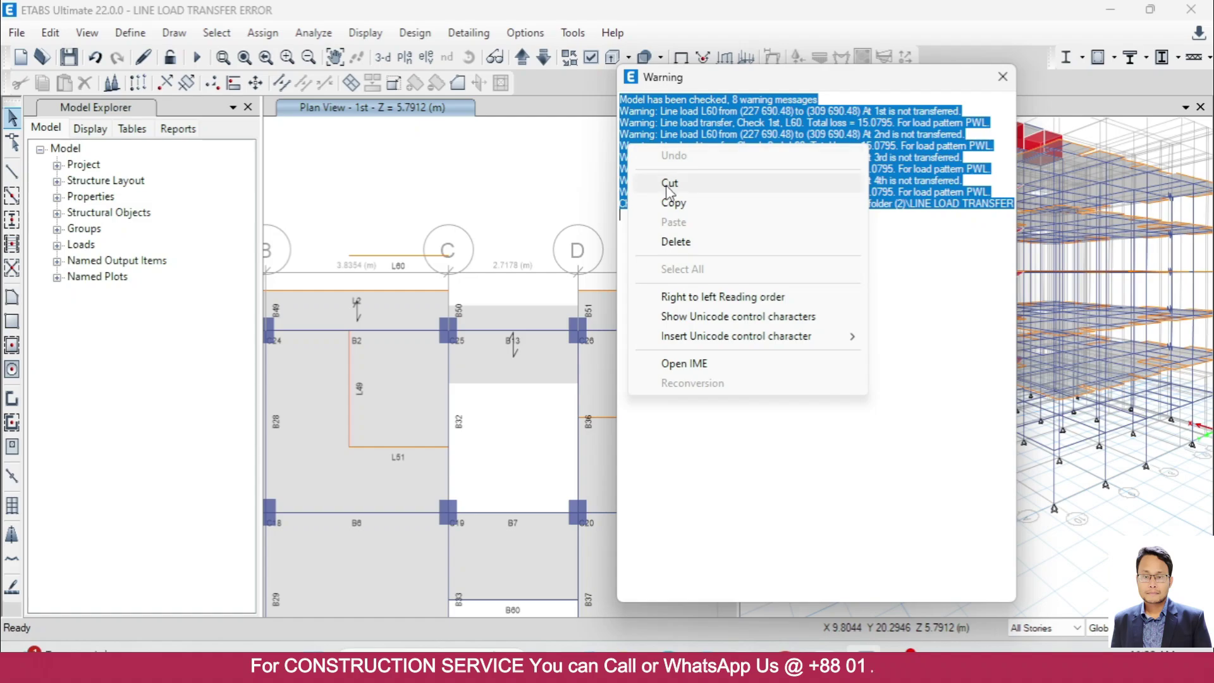
pyautogui.click(672, 203)
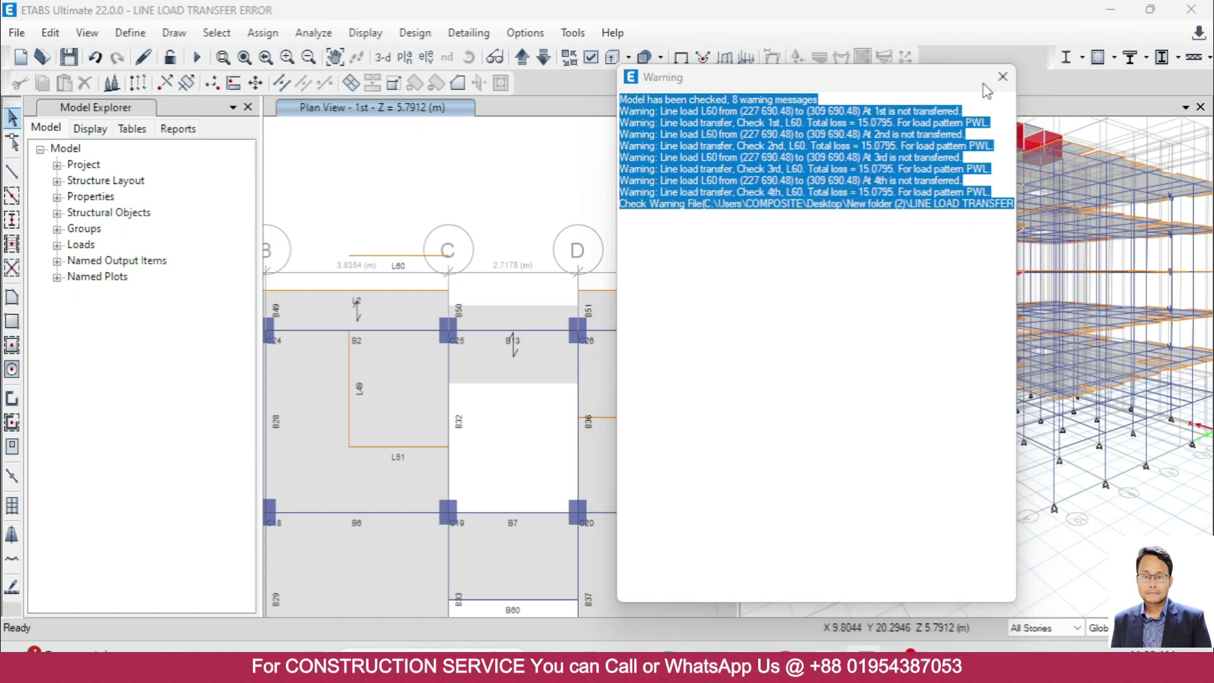
pyautogui.click(1002, 79)
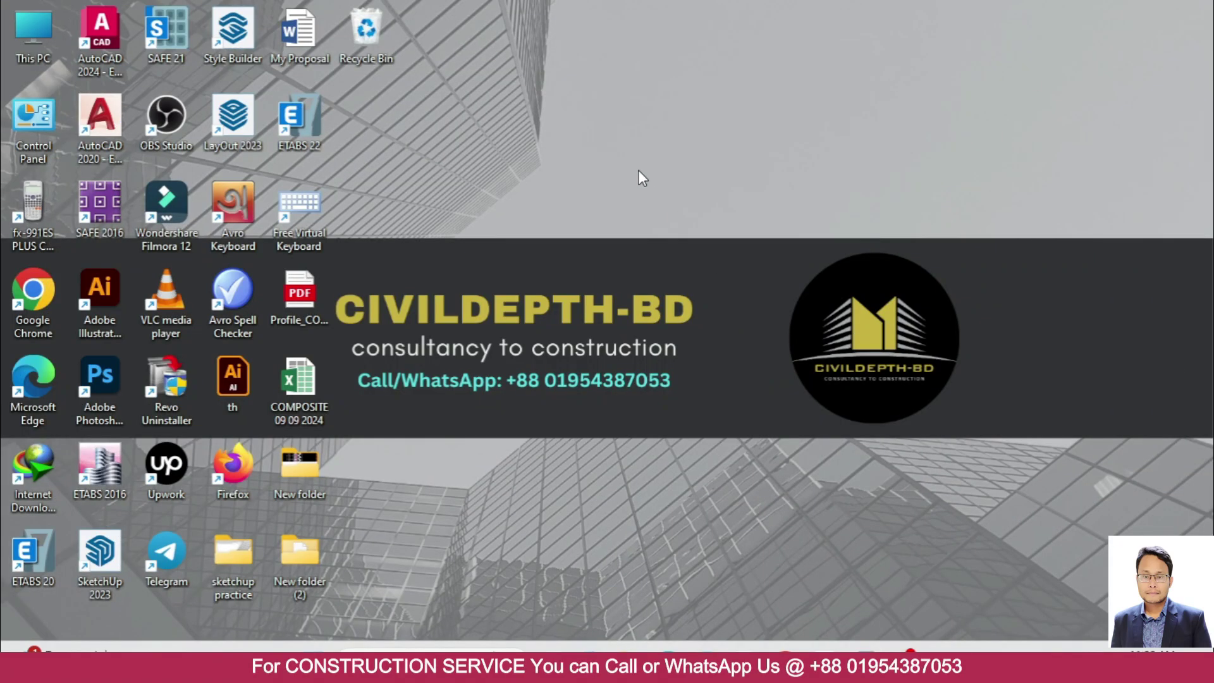
# Create 'New Microsoft Word Document' on the desktop and open it in Word.
pyautogui.rightClick(697, 452)
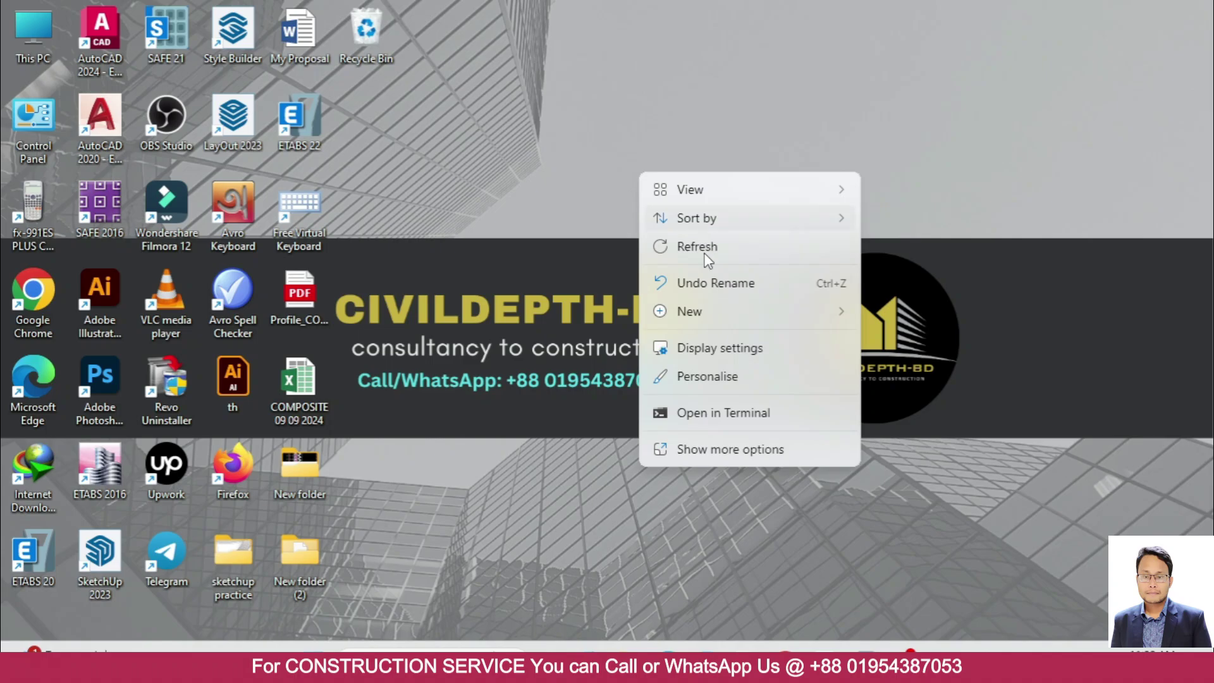
pyautogui.moveTo(710, 311)
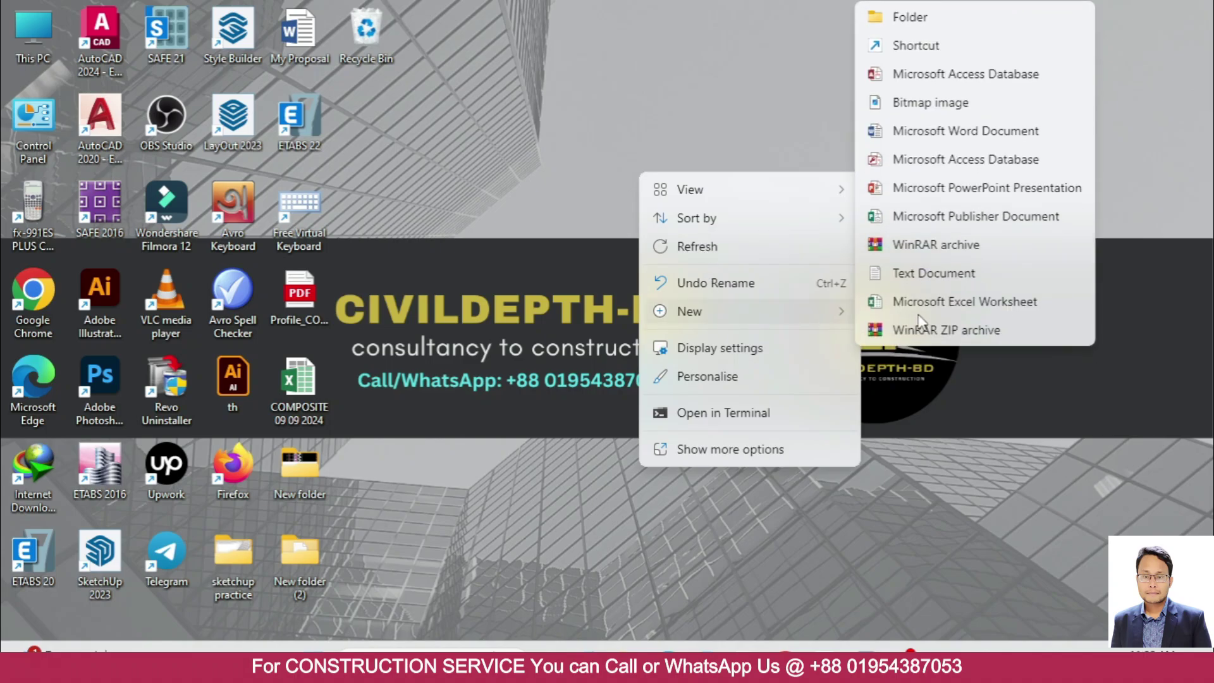
pyautogui.click(910, 129)
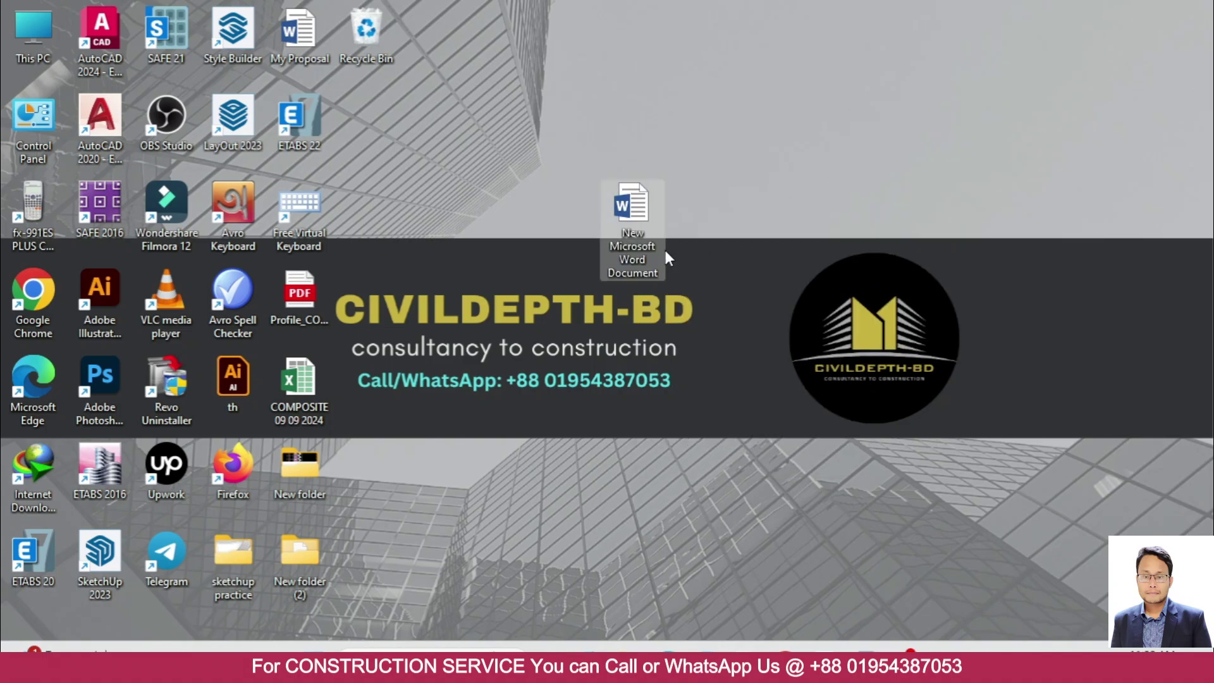
pyautogui.doubleClick(630, 206)
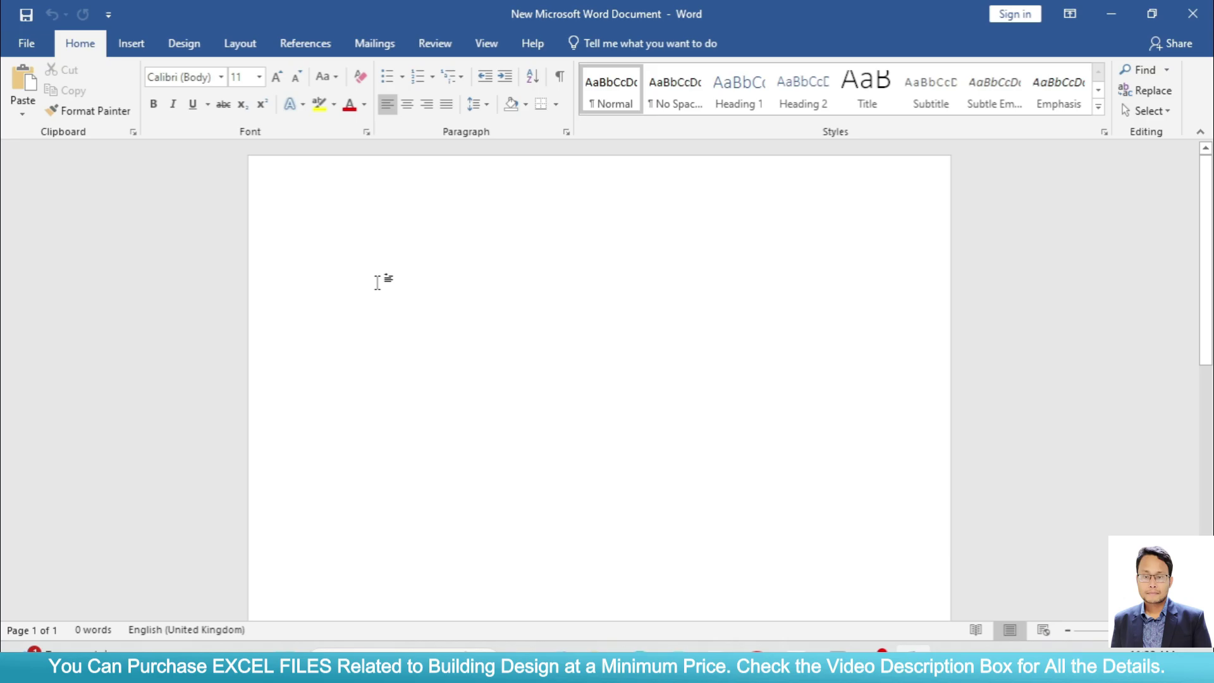
# Paste the L60 warnings as text only into the document, review them, and minimize Word.
pyautogui.rightClick(339, 245)
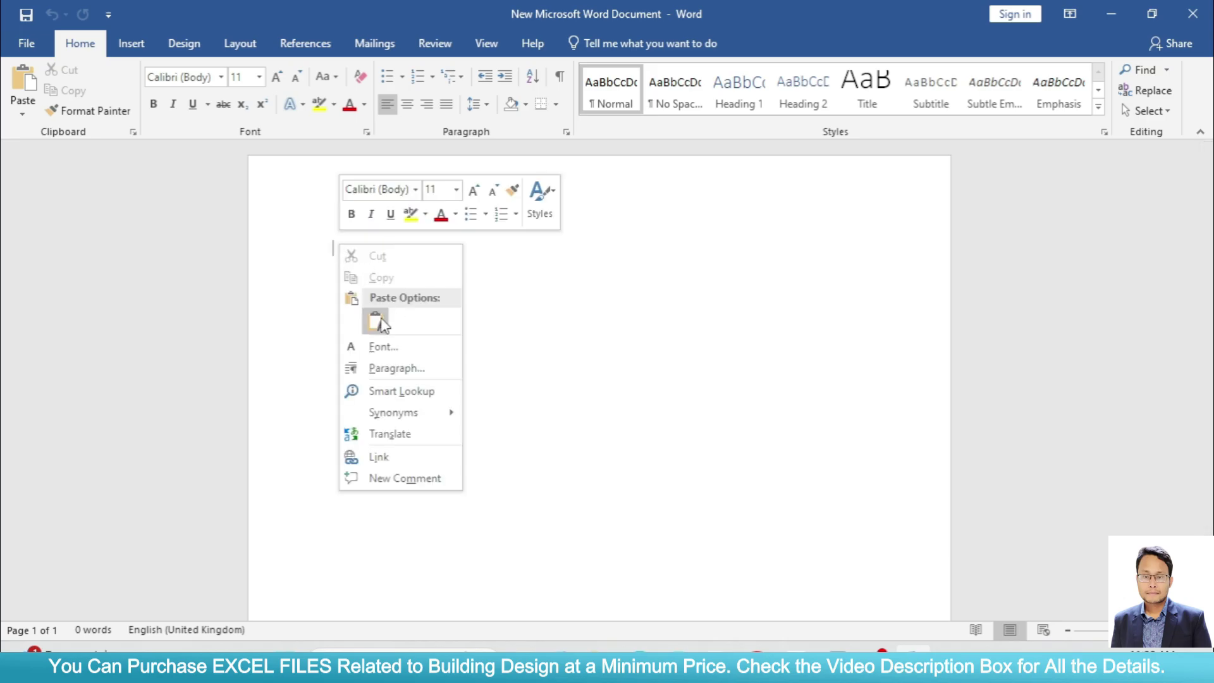
pyautogui.click(380, 319)
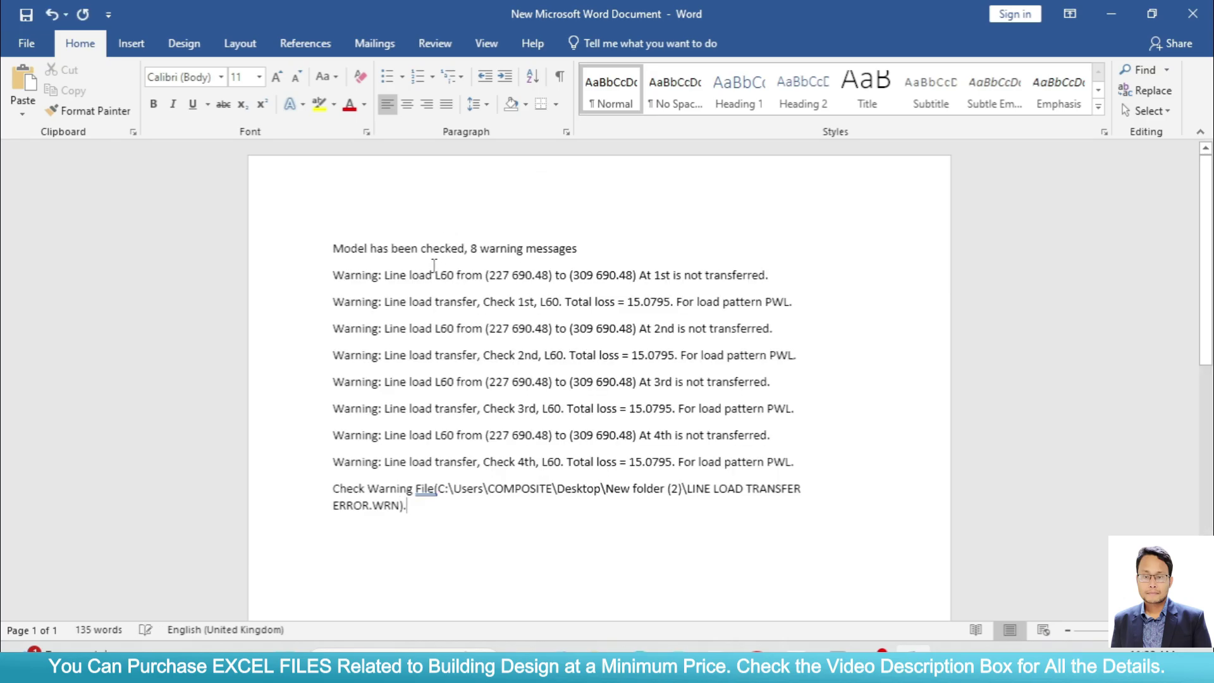
pyautogui.moveTo(421, 278); pyautogui.dragTo(456, 328)
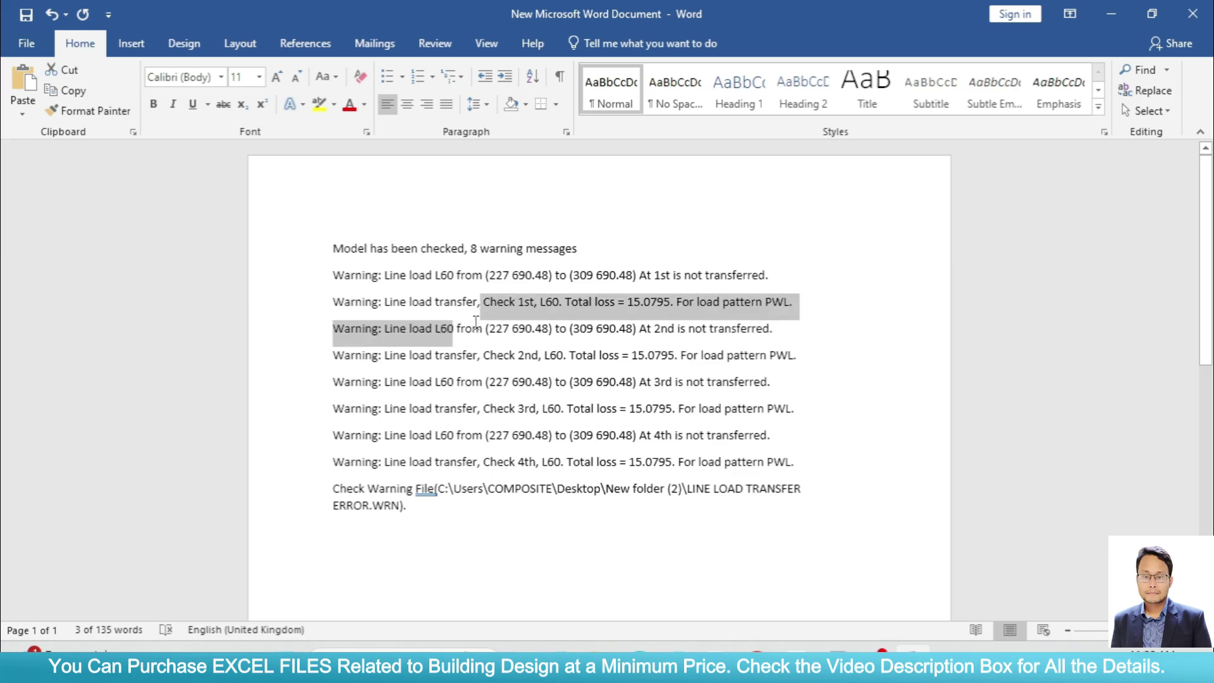
pyautogui.doubleClick(454, 461)
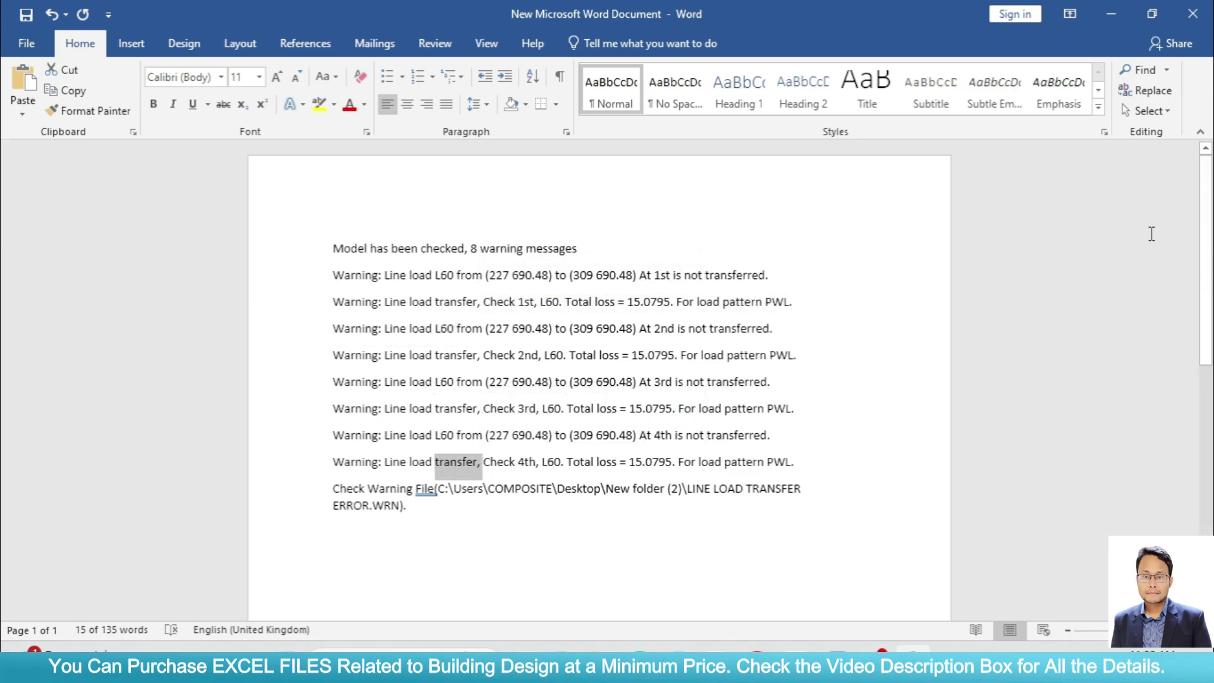
pyautogui.click(1110, 14)
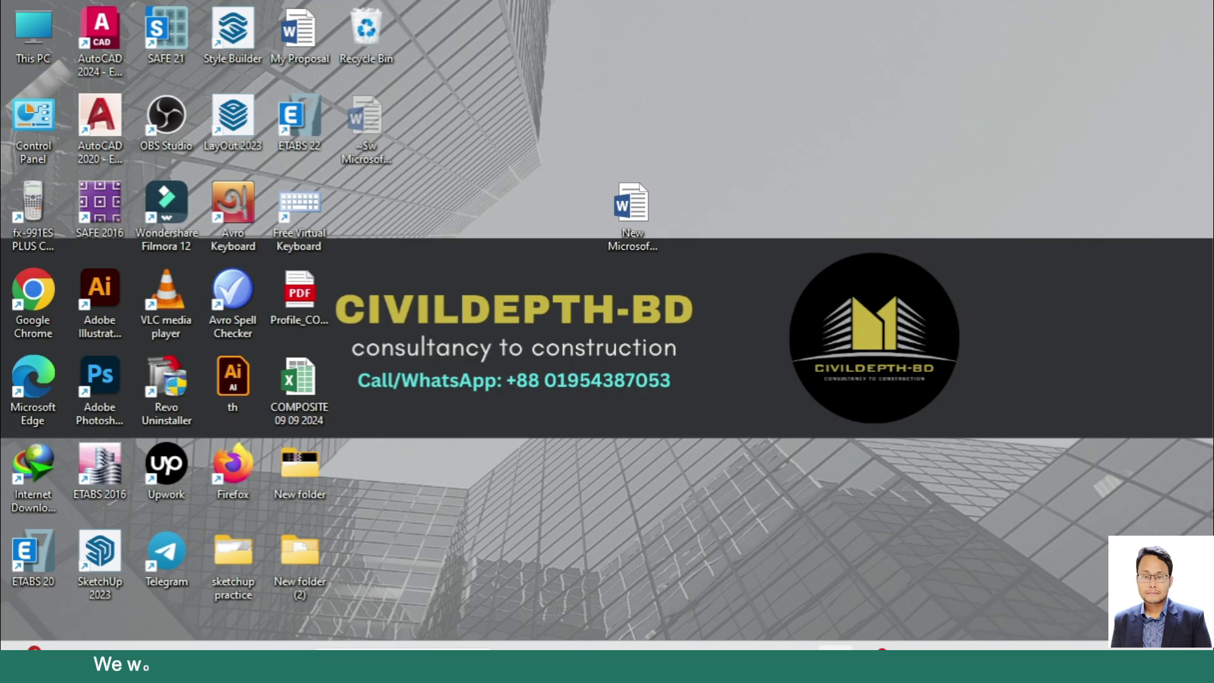
# Back in ETABS, show the 2nd story plan with nothing selected, zoomed out to the whole floor.
pyautogui.hotkey('alt', 'Tab')
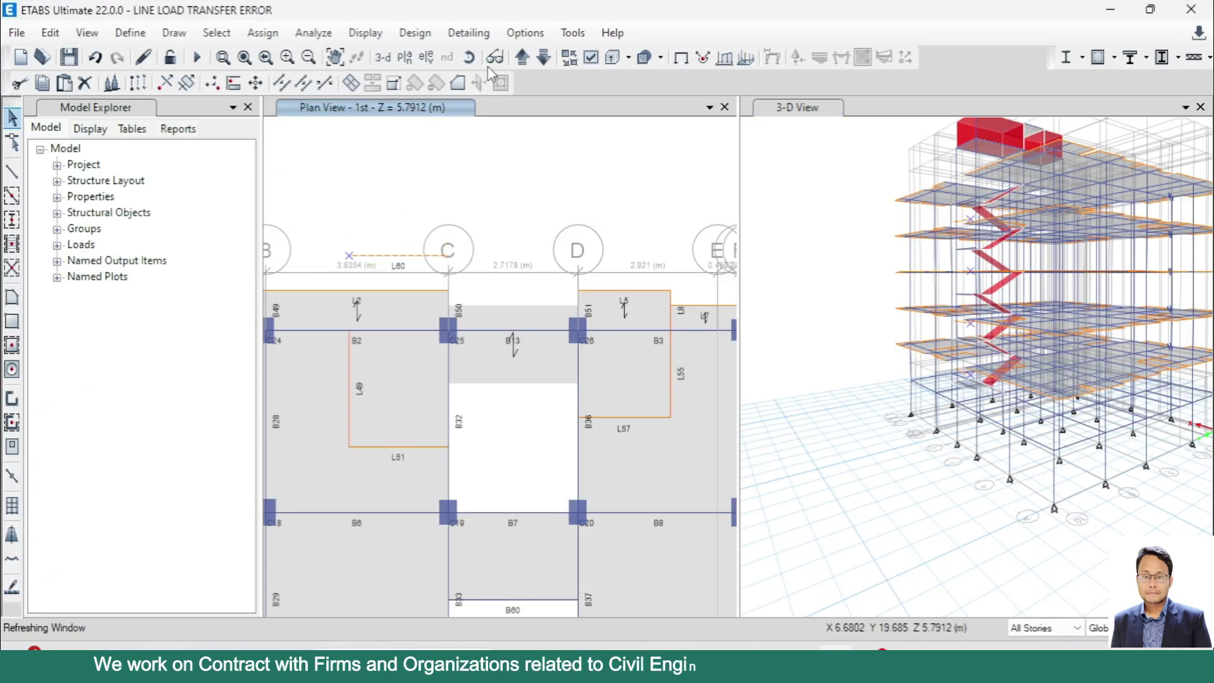
pyautogui.click(523, 57)
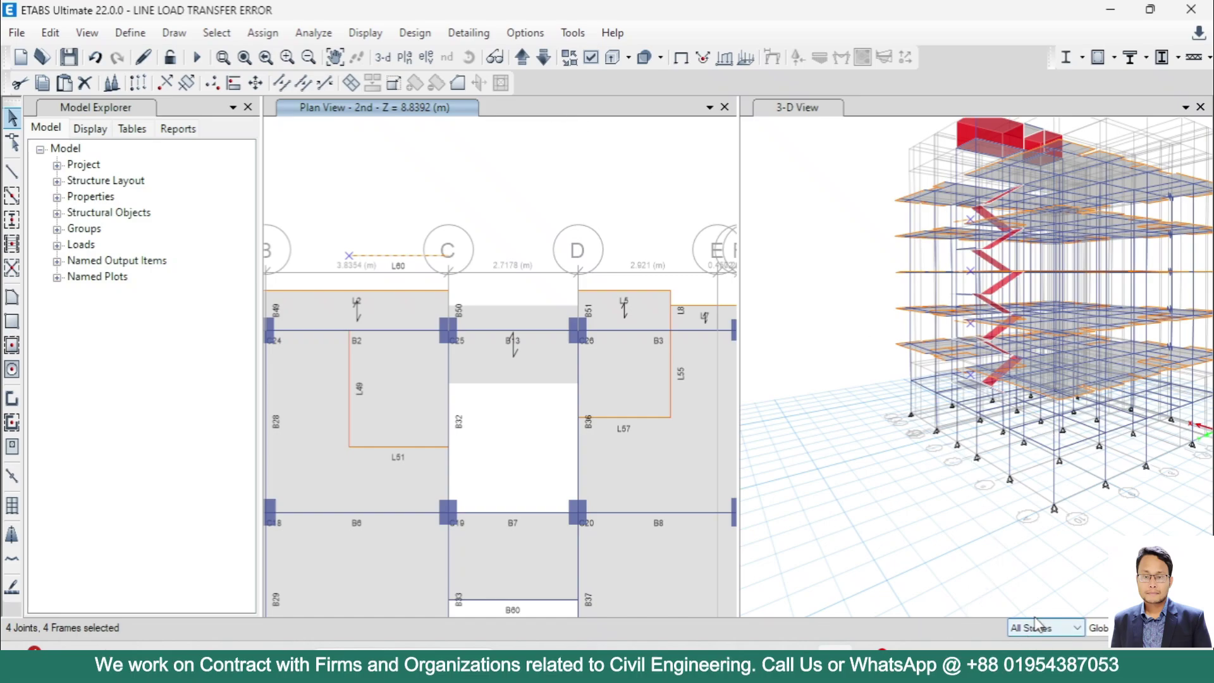
pyautogui.hotkey('ctrl', 'q')
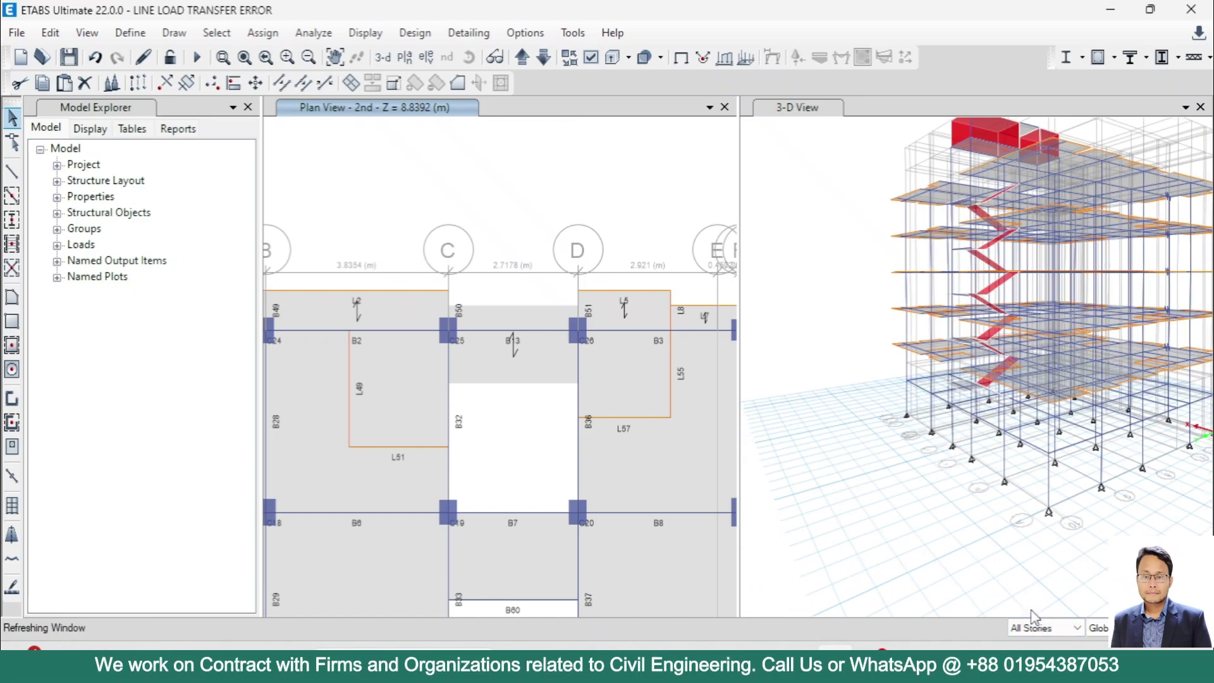
pyautogui.keyDown('shift'); pyautogui.moveTo(1030, 617); pyautogui.dragTo(1016, 575, button='middle'); pyautogui.keyUp('shift')
pyautogui.scroll(-4, 1162, 482)
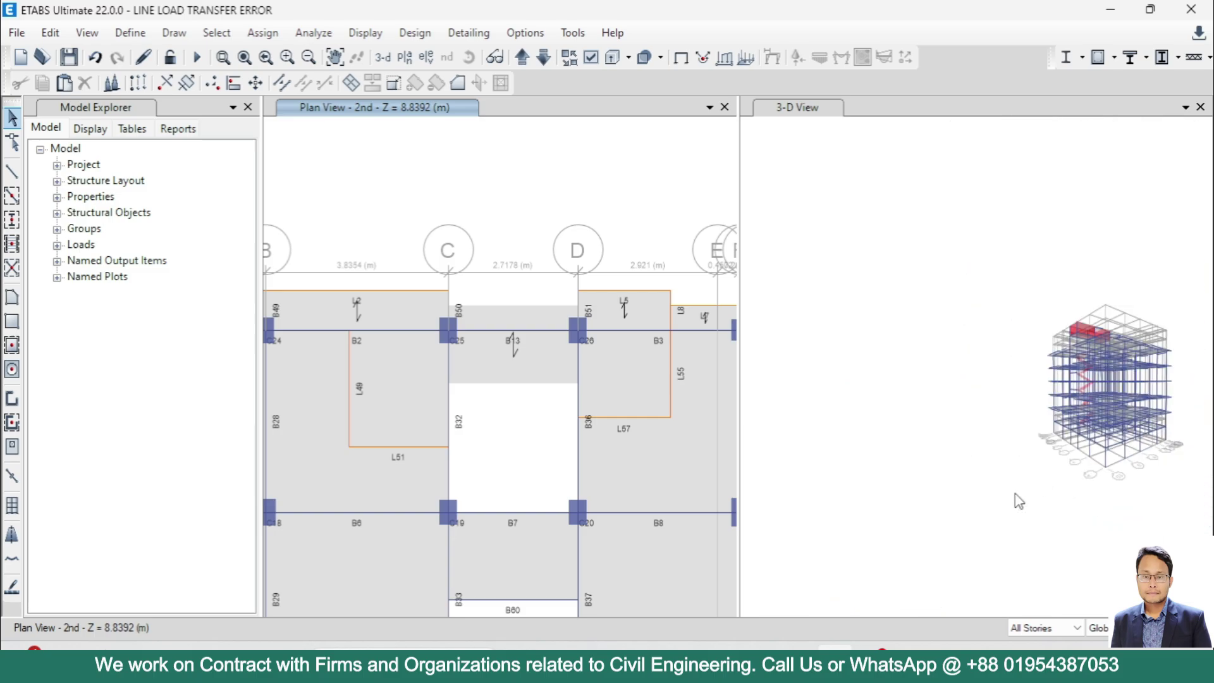
pyautogui.scroll(5, 1155, 359)
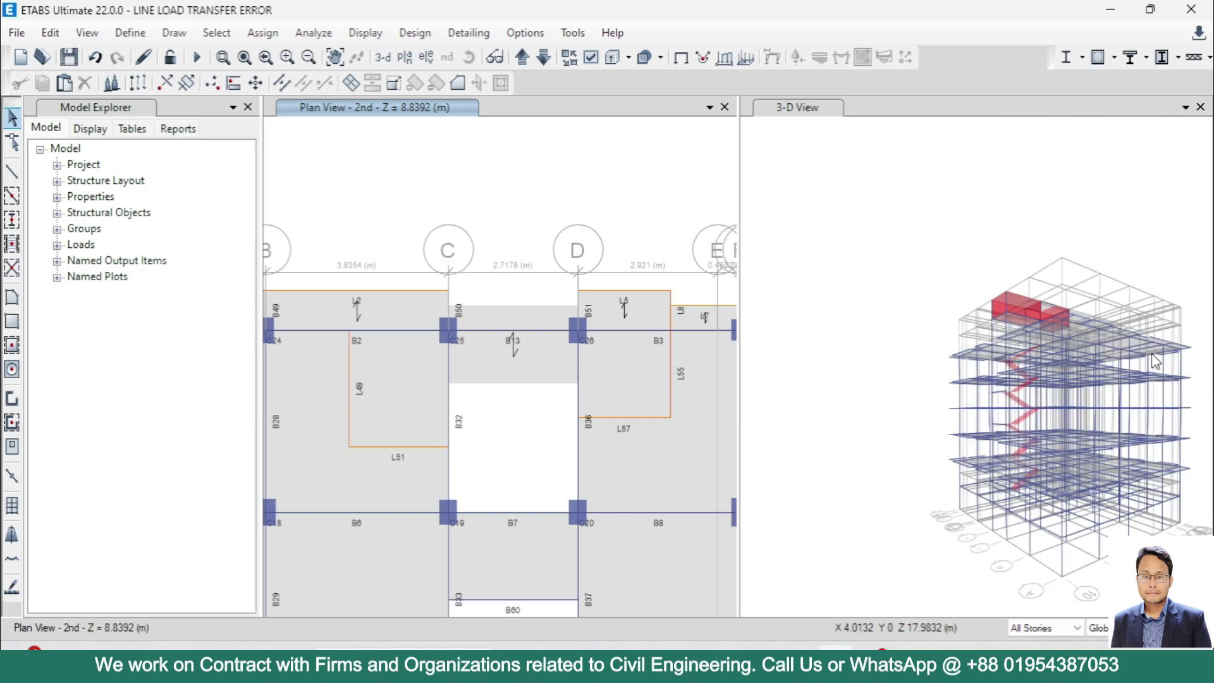
pyautogui.scroll(-2, 1011, 339)
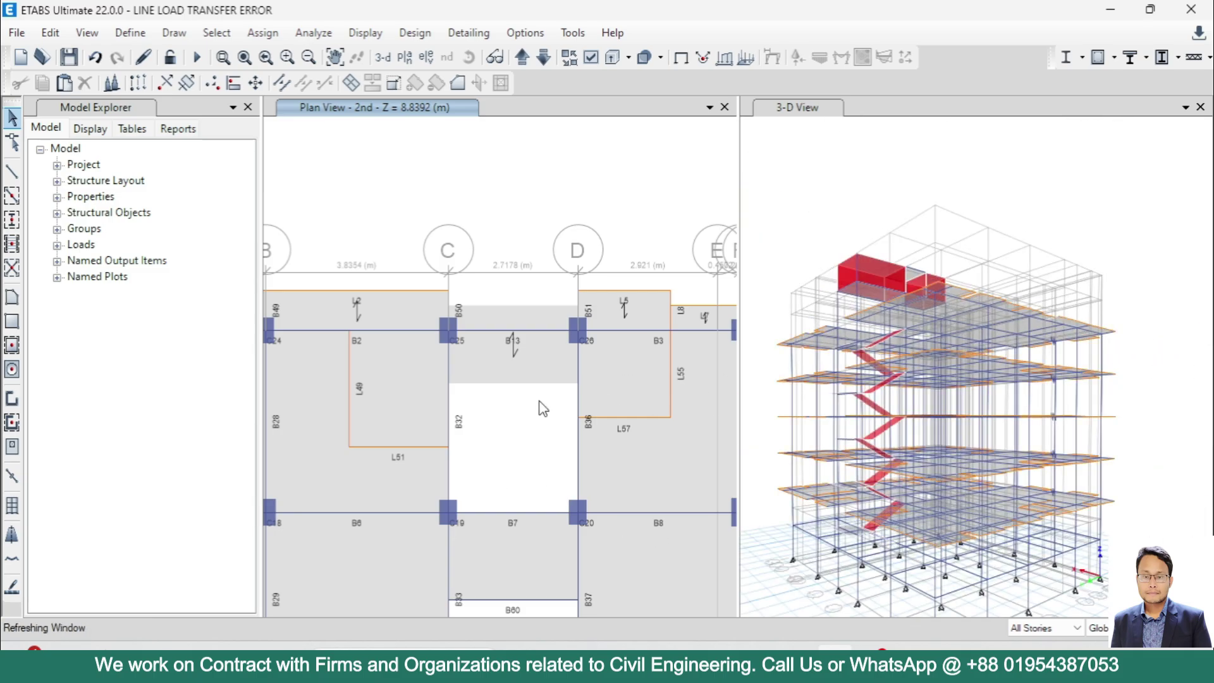
pyautogui.scroll(-3, 489, 190)
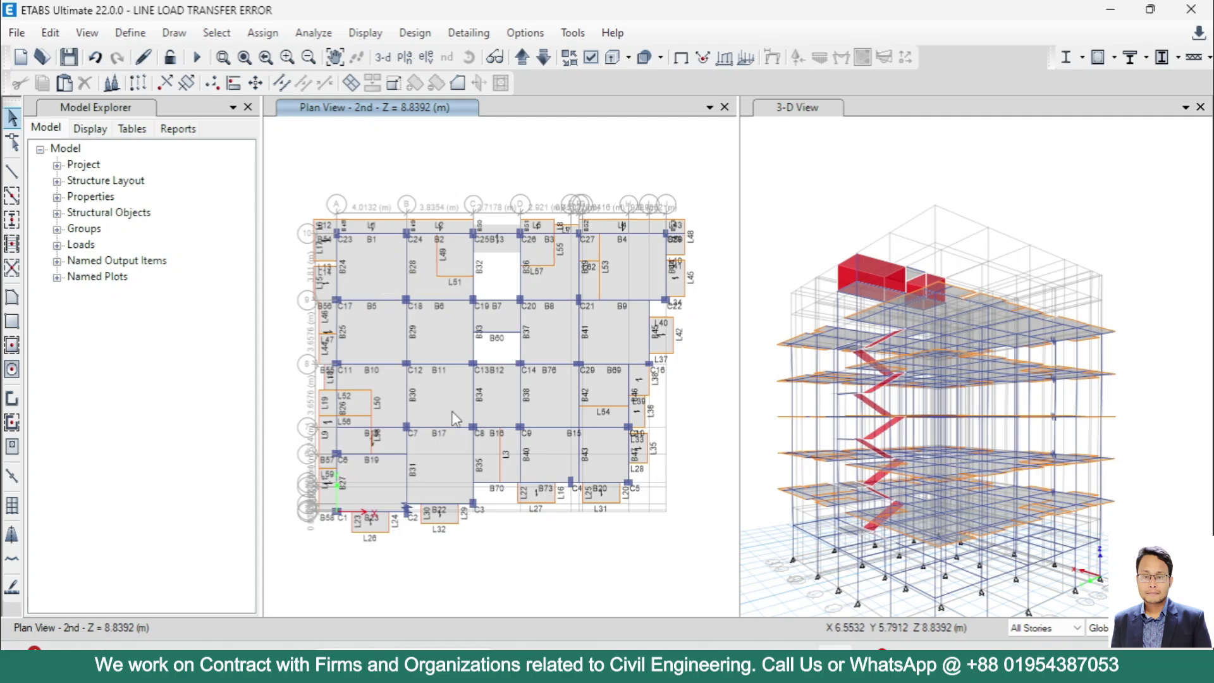
# Rerun Check Model with all checks on and close the 'No warning messages' result.
pyautogui.click(314, 32)
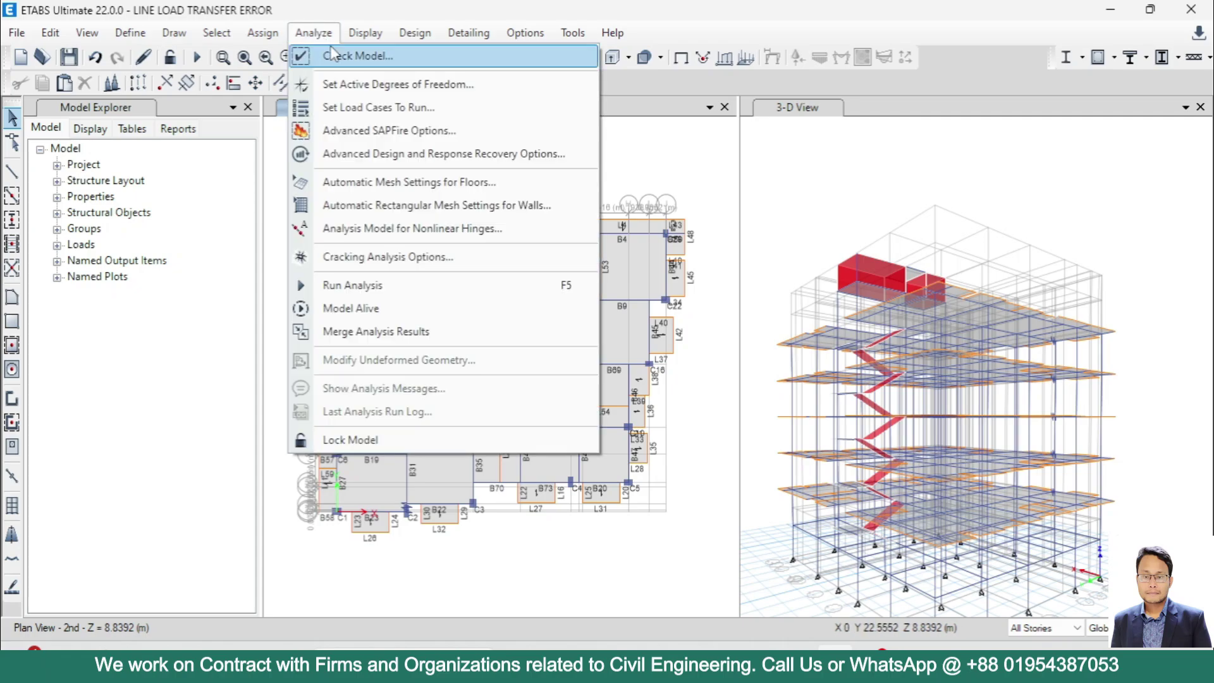
pyautogui.click(331, 50)
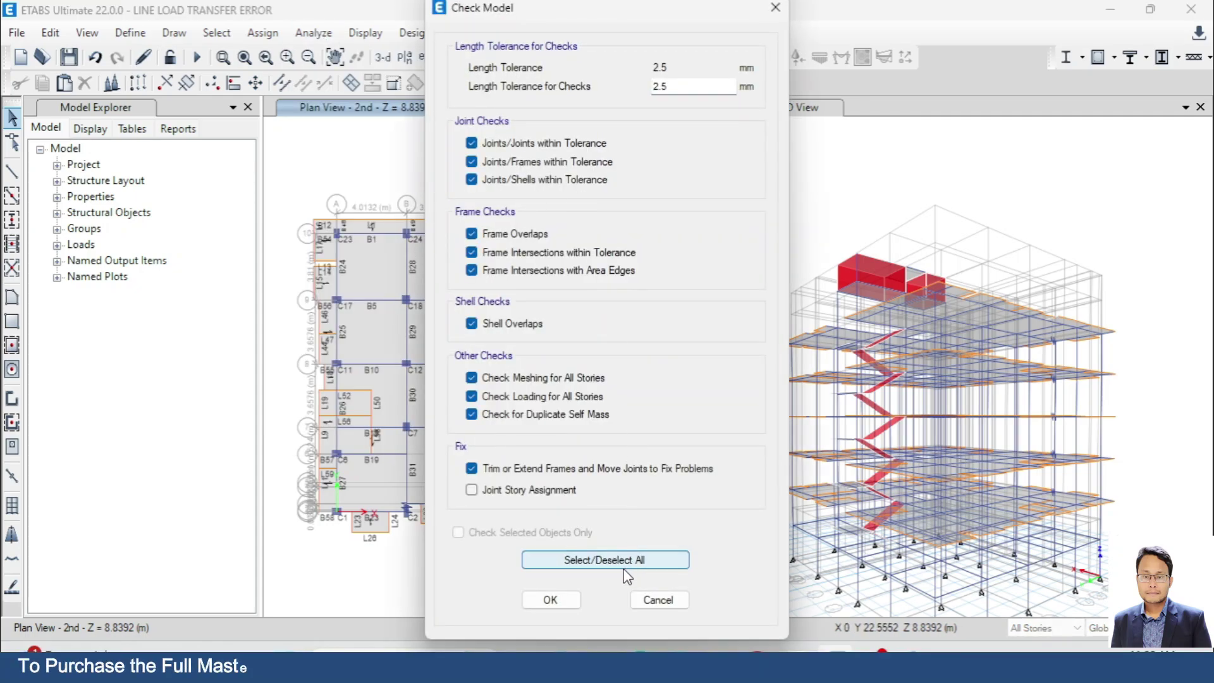
pyautogui.click(550, 599)
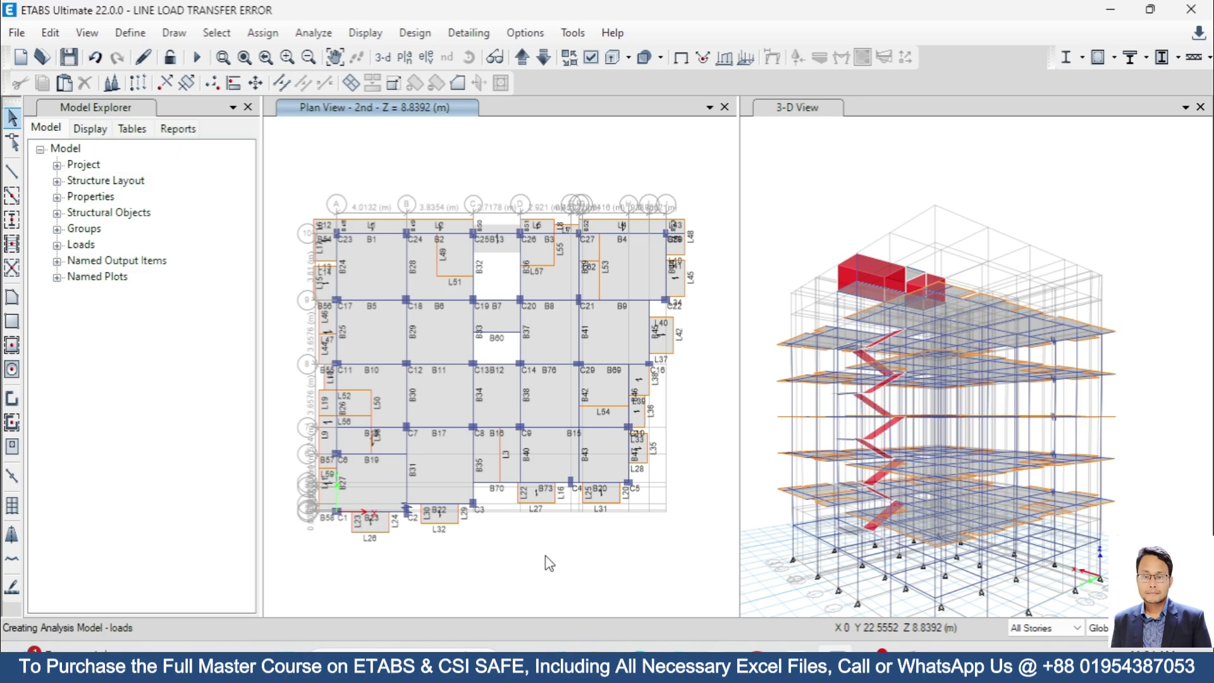
pyautogui.moveTo(716, 73); pyautogui.dragTo(347, 95)
pyautogui.click(800, 50)
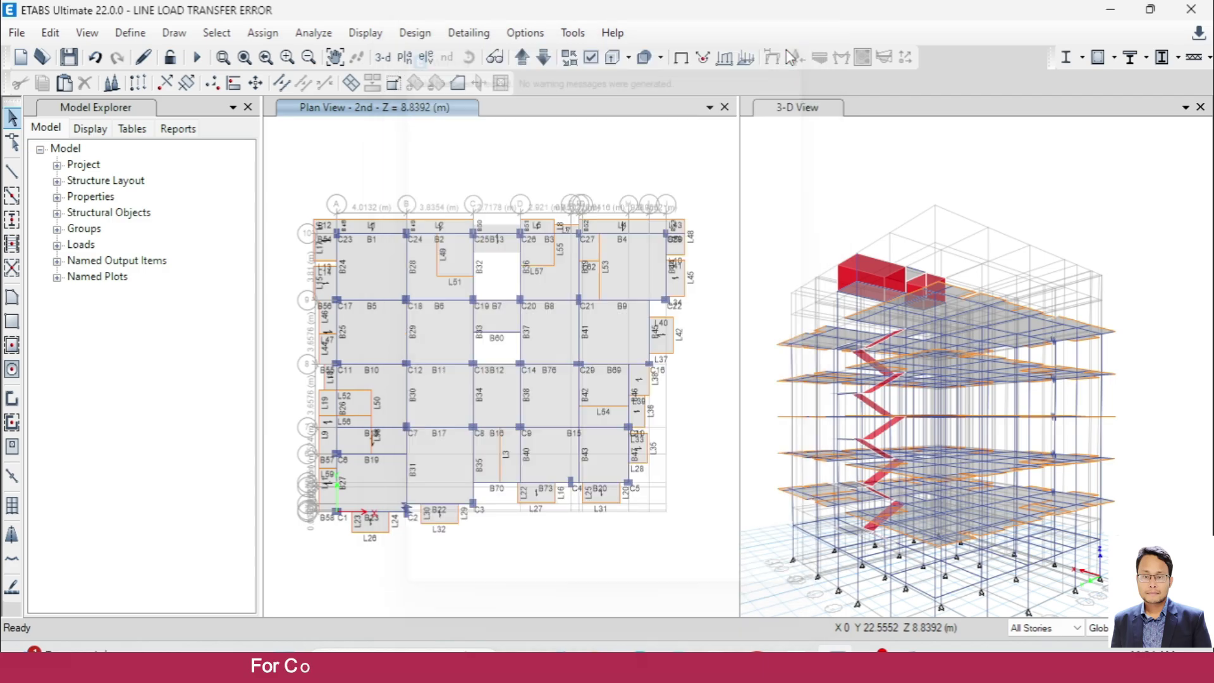